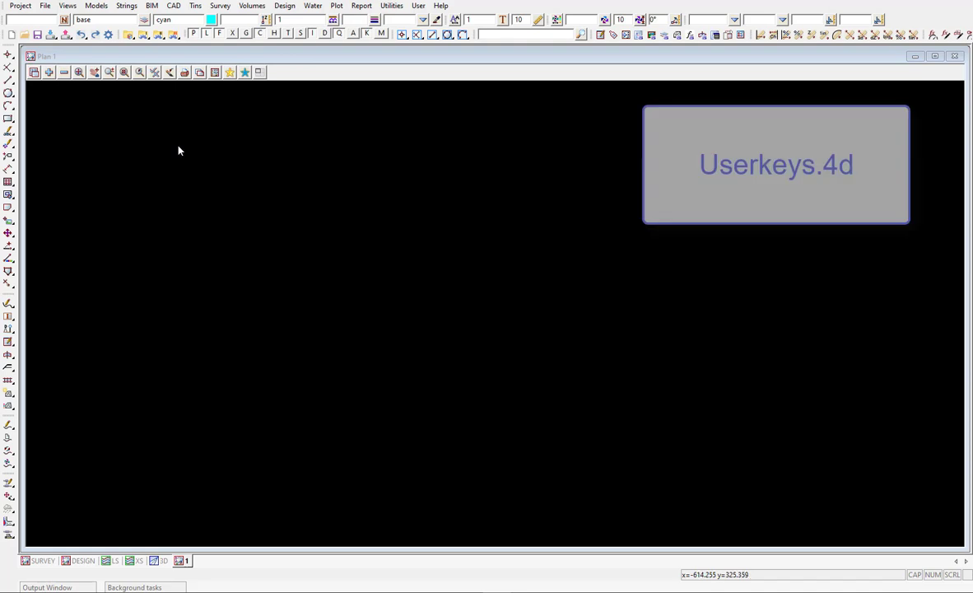
Clear the Plan 1 view by closing the String Inquire and Edit String panels.
{"action": "left_click", "coordinate": [129, 143]}
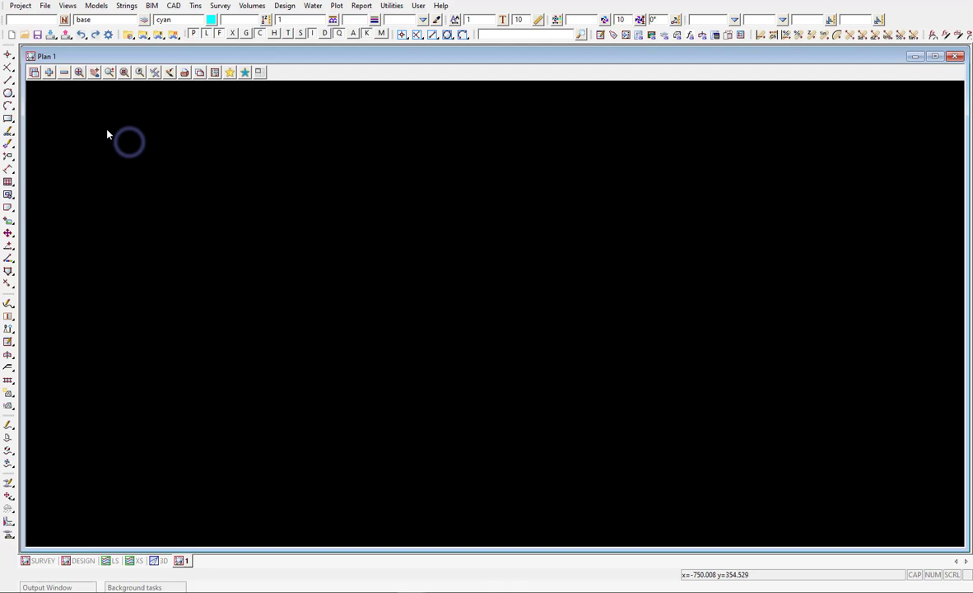
{"action": "left_click_drag", "start_coordinate": [269, 149], "coordinate": [140, 147]}
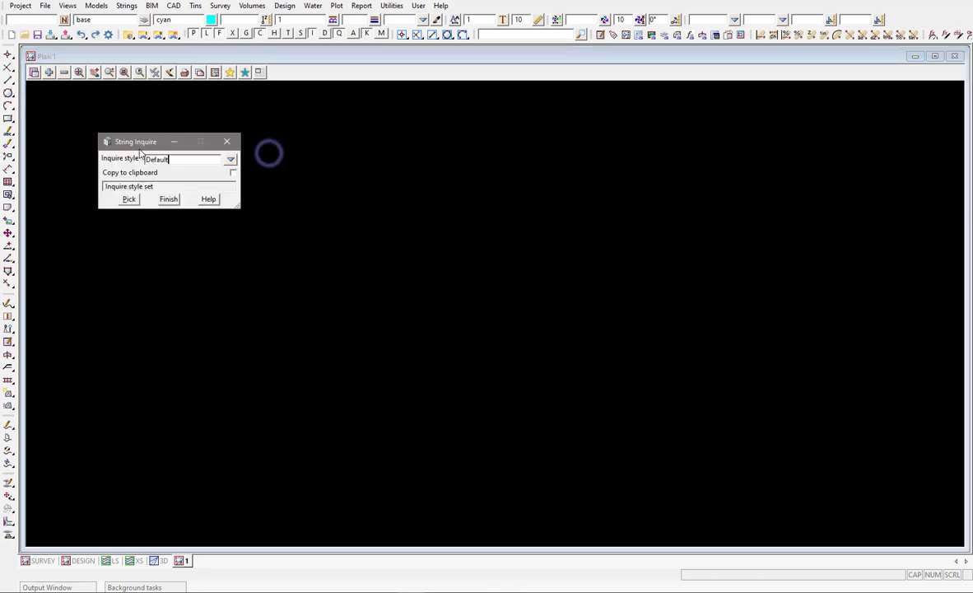
{"action": "left_click_drag", "start_coordinate": [174, 258], "coordinate": [143, 242]}
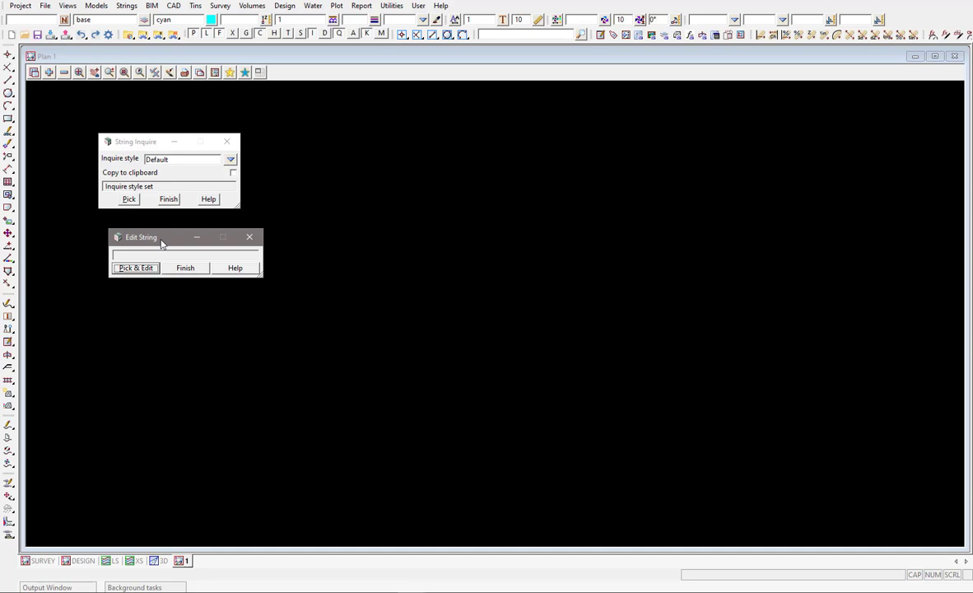
{"action": "left_click", "coordinate": [249, 239]}
{"action": "left_click", "coordinate": [227, 142]}
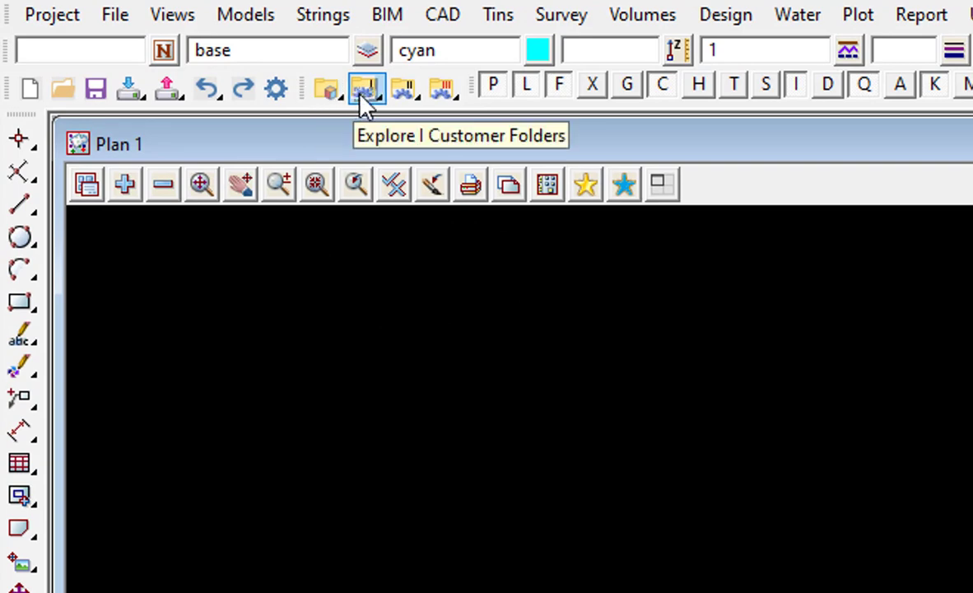
Open the 12d set_ups folder in File Explorer and jump to userkeys.4d in the list.
{"action": "left_click", "coordinate": [443, 97]}
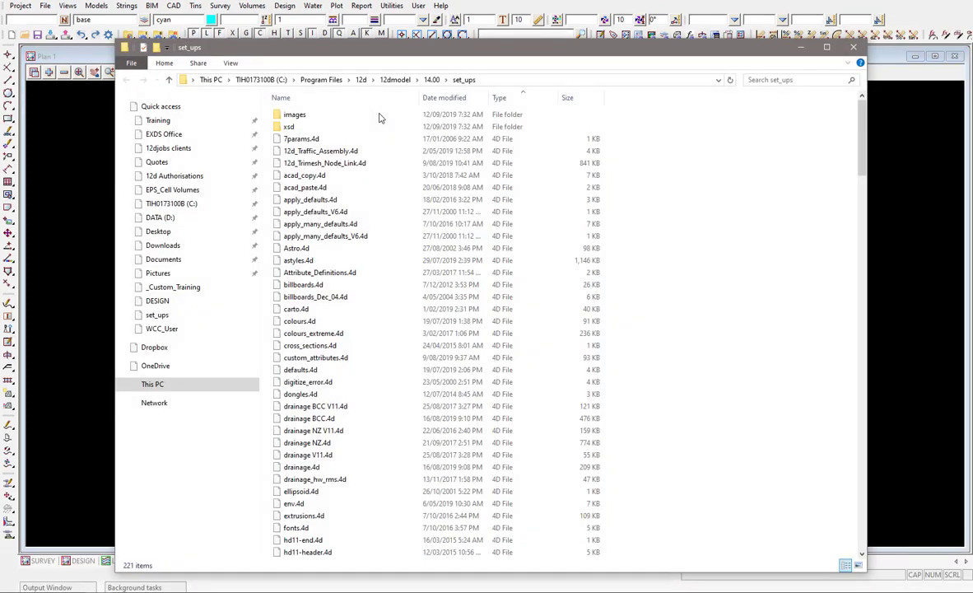
{"action": "left_click_drag", "start_coordinate": [369, 53], "coordinate": [443, 41]}
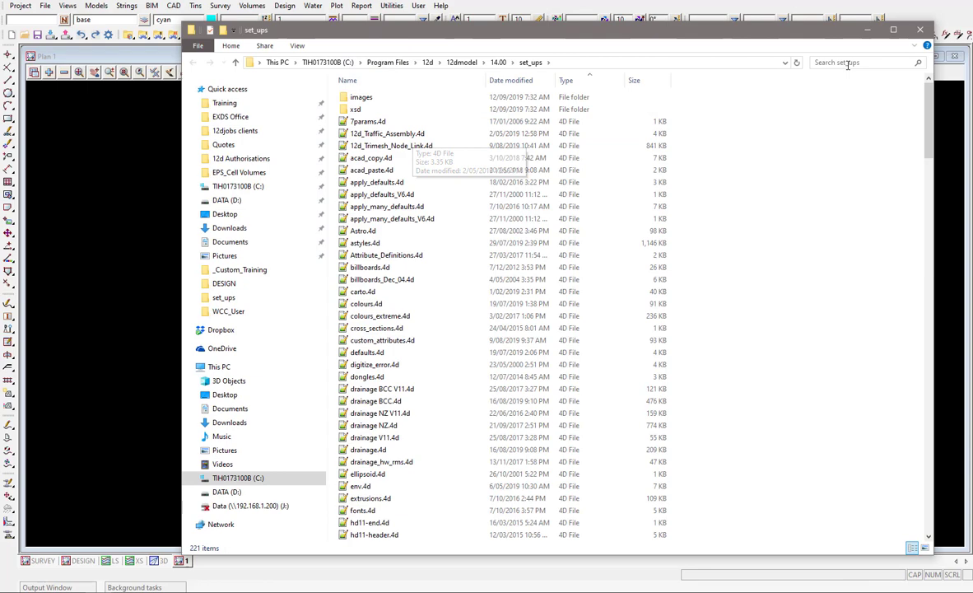
{"action": "left_click", "coordinate": [437, 158]}
{"action": "type", "text": "u"}
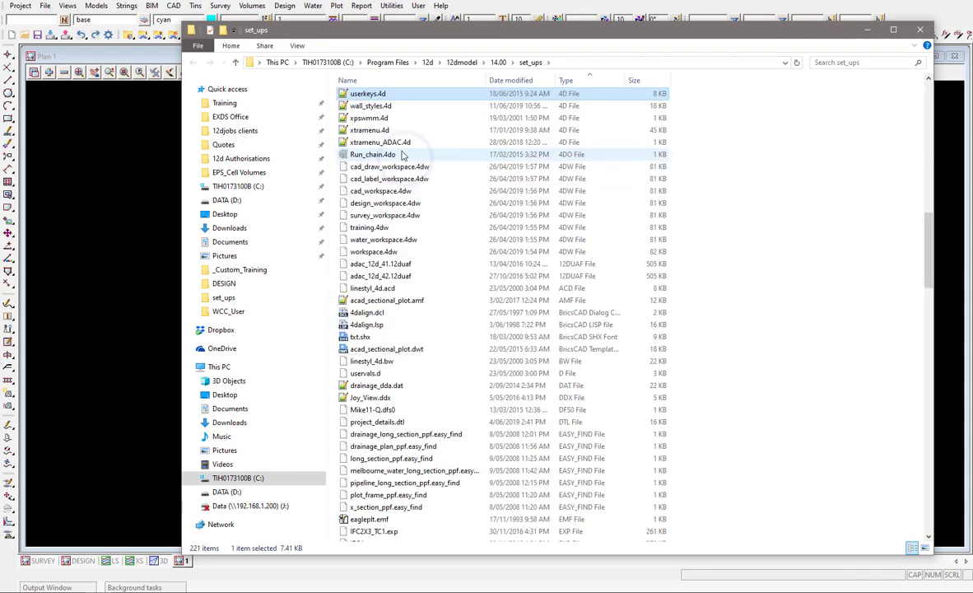
Open userkeys.4d in Notepad++ and minimize File Explorer.
{"action": "double_click", "coordinate": [360, 95]}
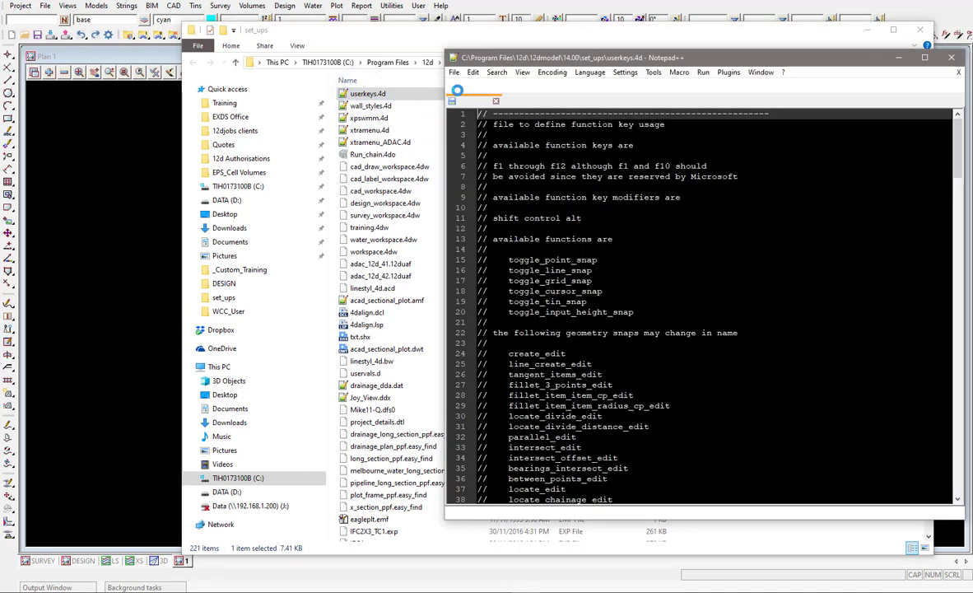
{"action": "left_click", "coordinate": [869, 31]}
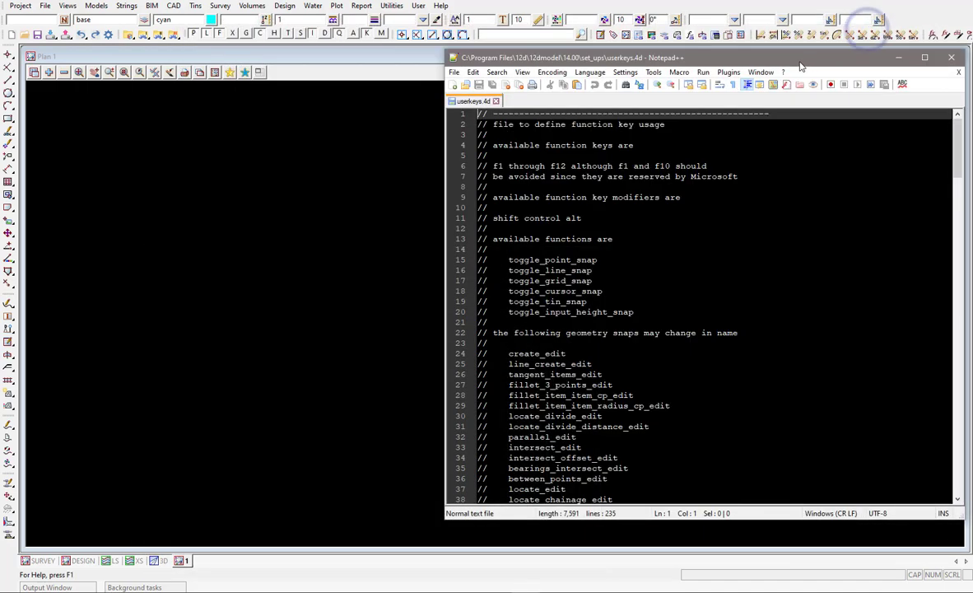
{"action": "left_click_drag", "start_coordinate": [865, 57], "coordinate": [798, 59]}
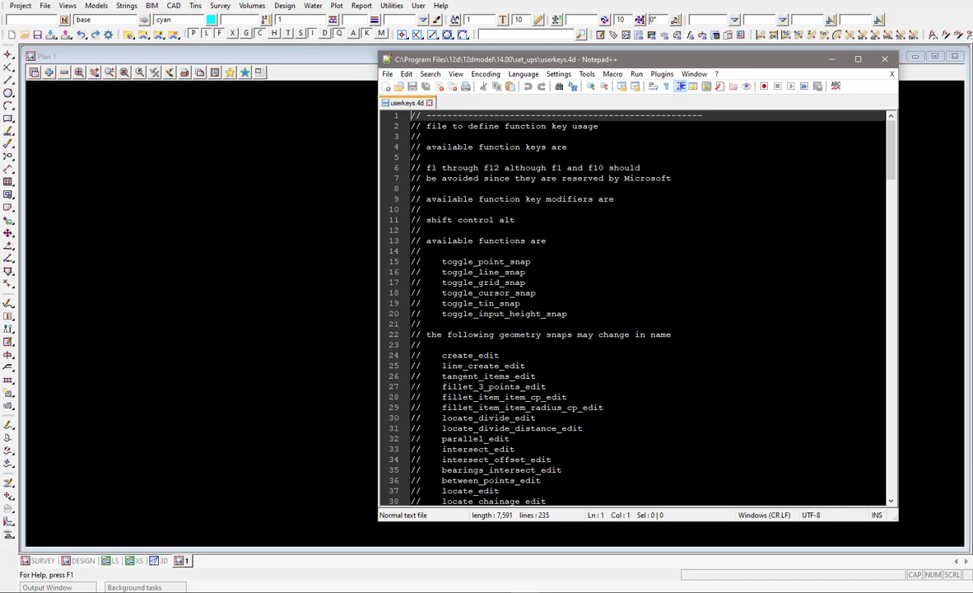
Set the Notepad++ language to C++ so the comment lines show green.
{"action": "left_click", "coordinate": [519, 74]}
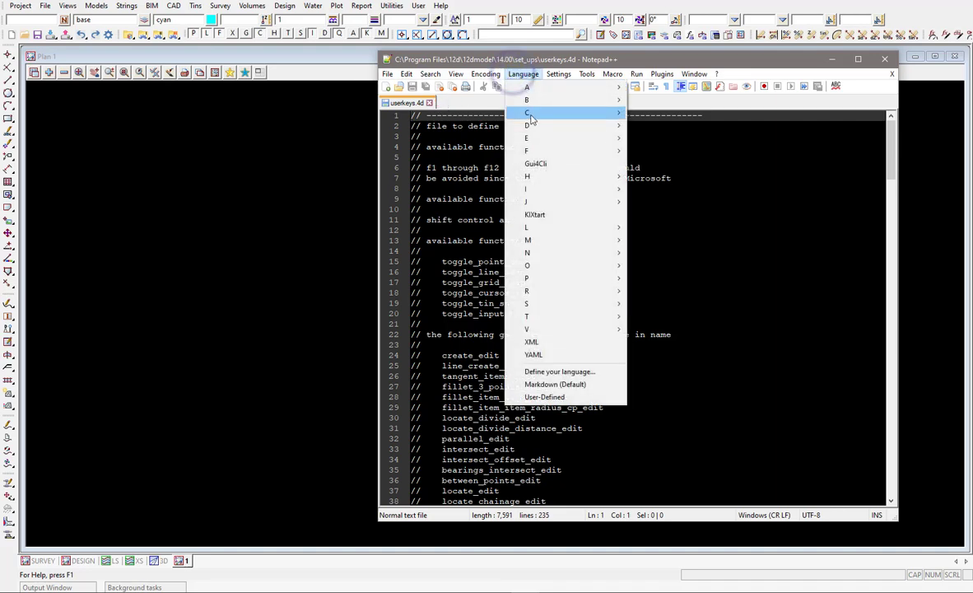
{"action": "mouse_move", "coordinate": [577, 113]}
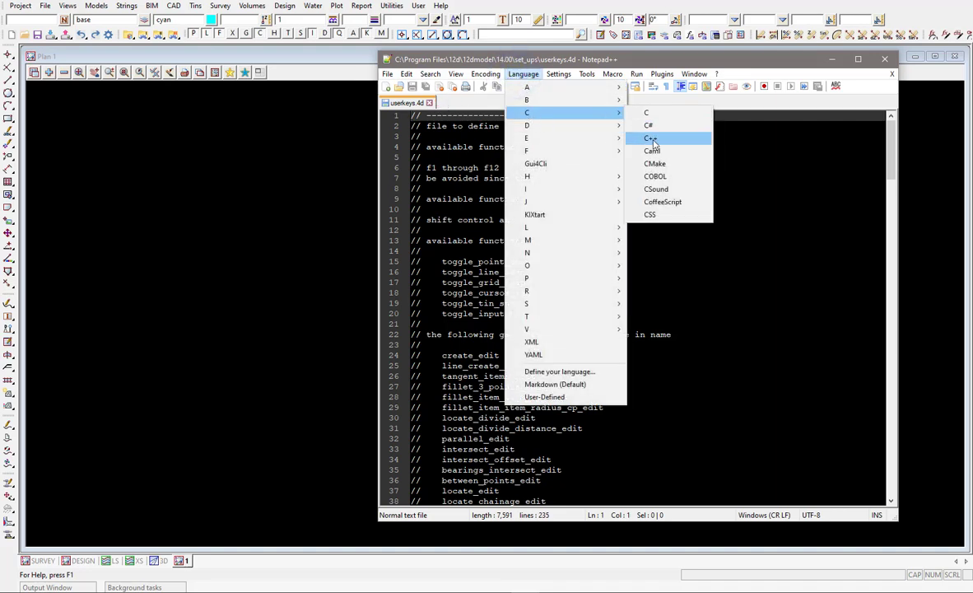
{"action": "left_click", "coordinate": [652, 138]}
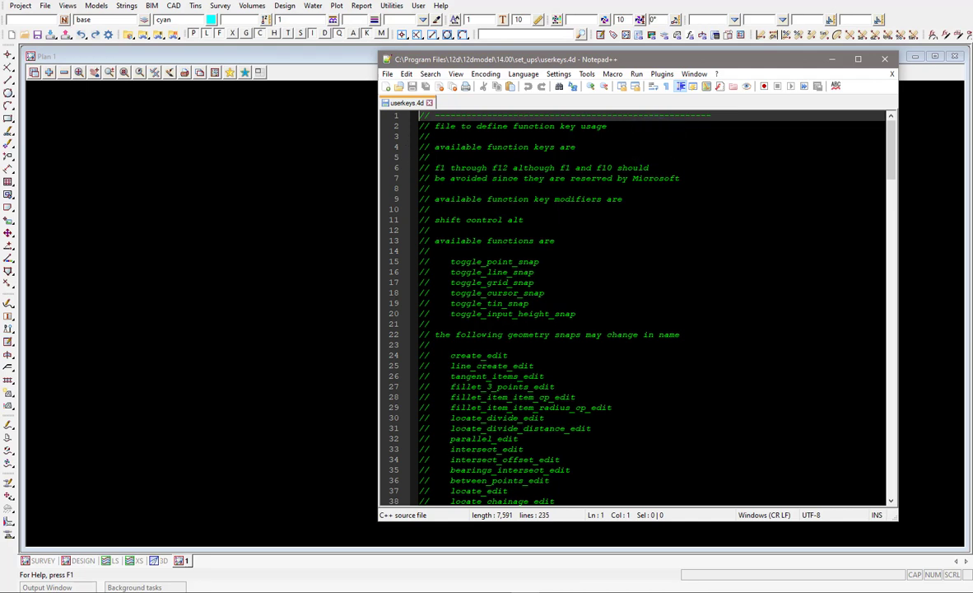
{"action": "left_click_drag", "start_coordinate": [656, 172], "coordinate": [419, 168]}
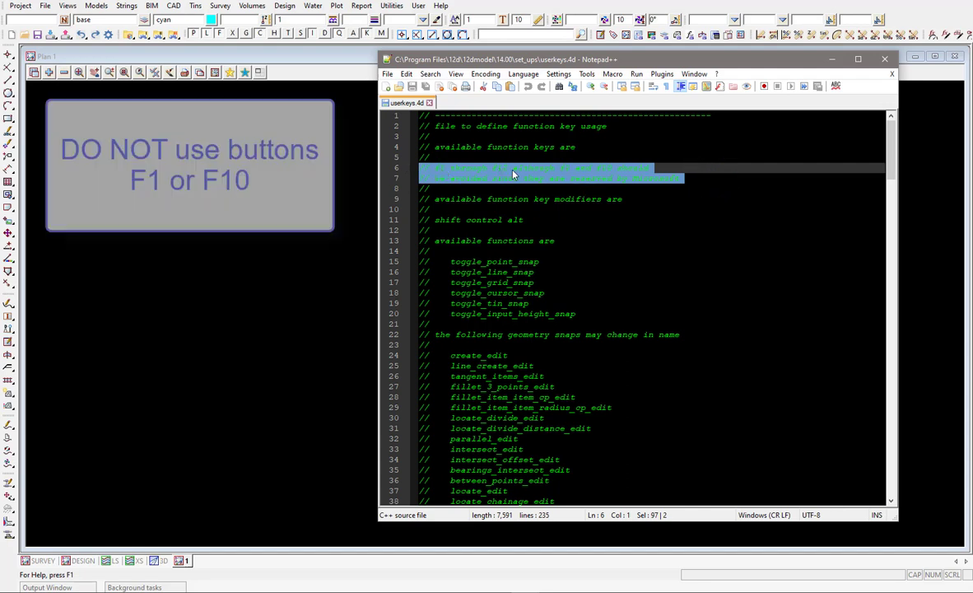
{"action": "left_click", "coordinate": [741, 171]}
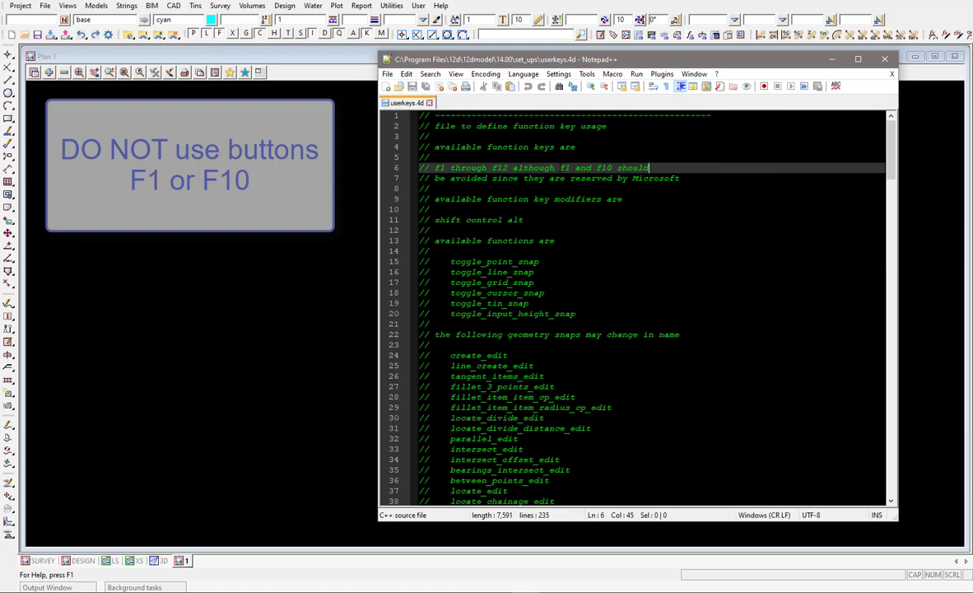
{"action": "left_click_drag", "start_coordinate": [559, 168], "coordinate": [612, 168]}
{"action": "key", "text": "shift+Right"}
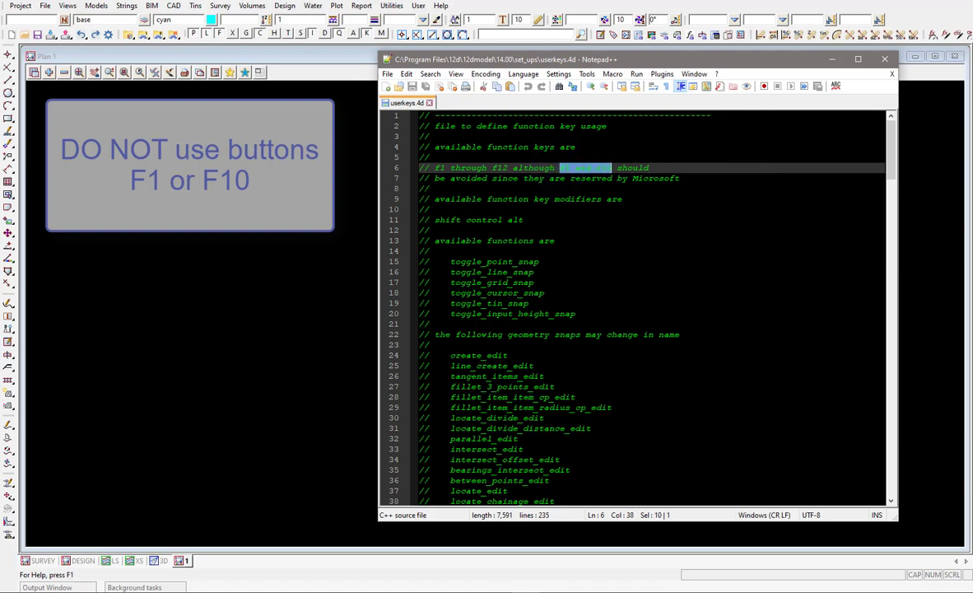
{"action": "left_click", "coordinate": [684, 179]}
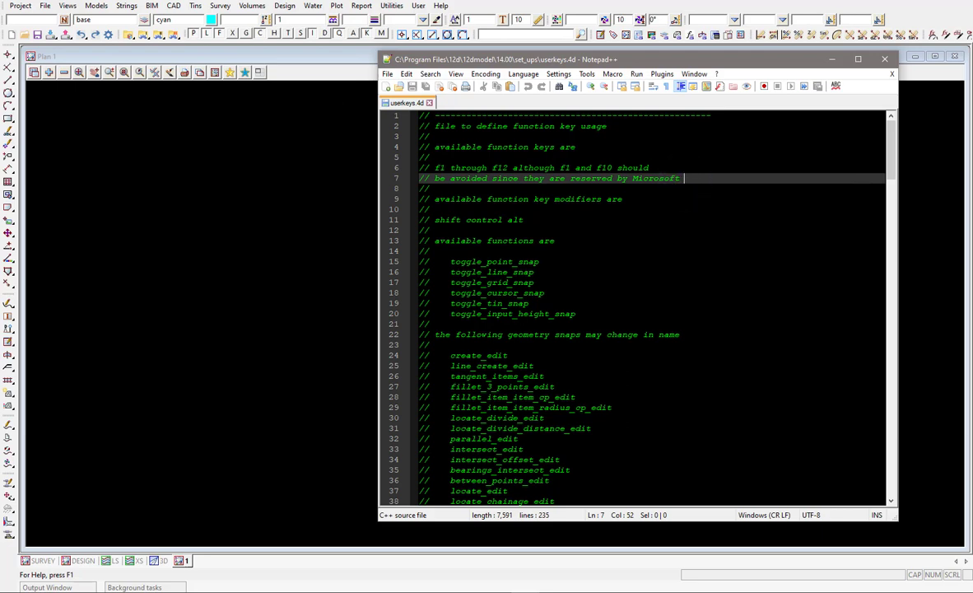
{"action": "left_click", "coordinate": [441, 219]}
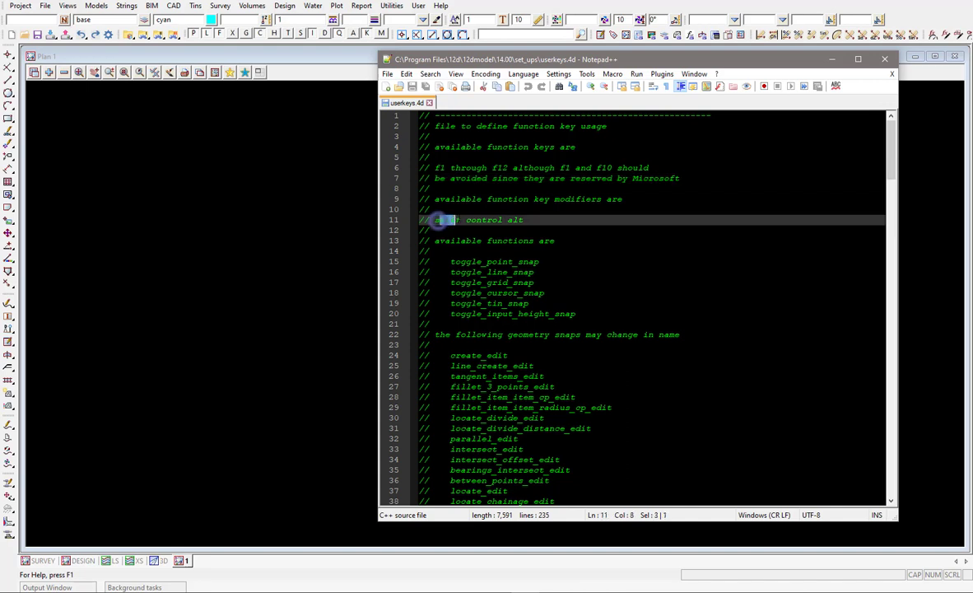
{"action": "left_click_drag", "start_coordinate": [476, 220], "coordinate": [485, 219]}
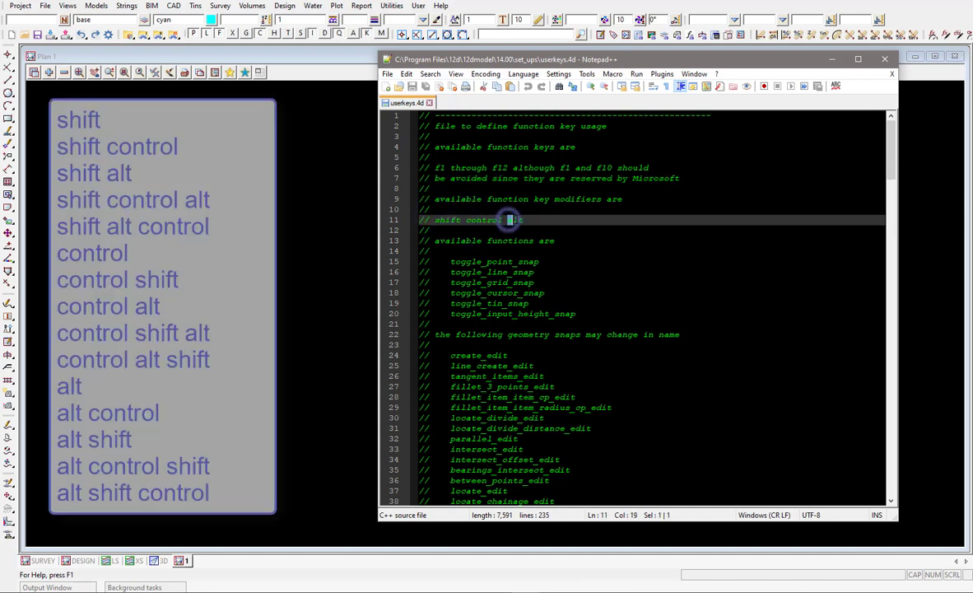
{"action": "left_click", "coordinate": [442, 219]}
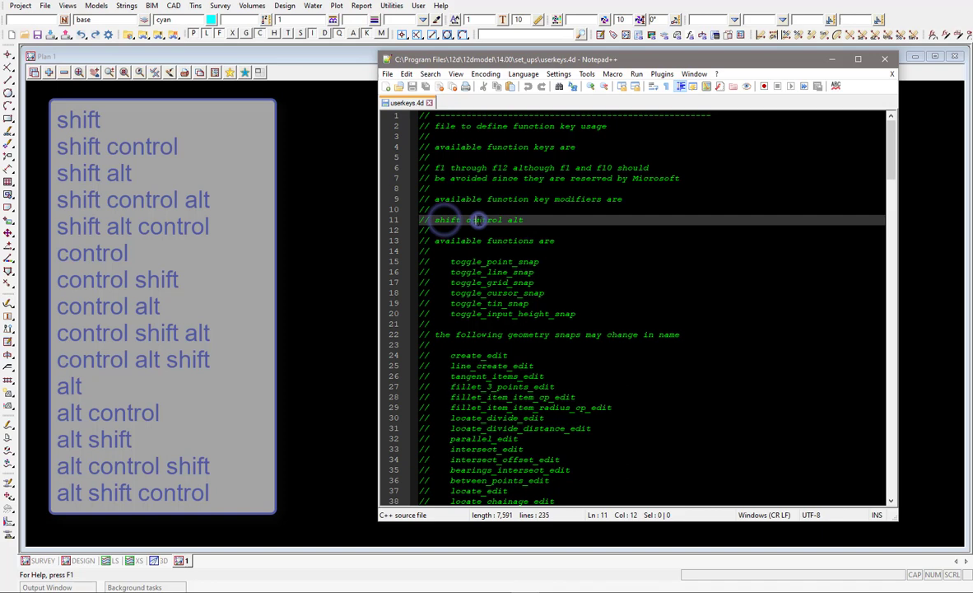
{"action": "left_click", "coordinate": [511, 219]}
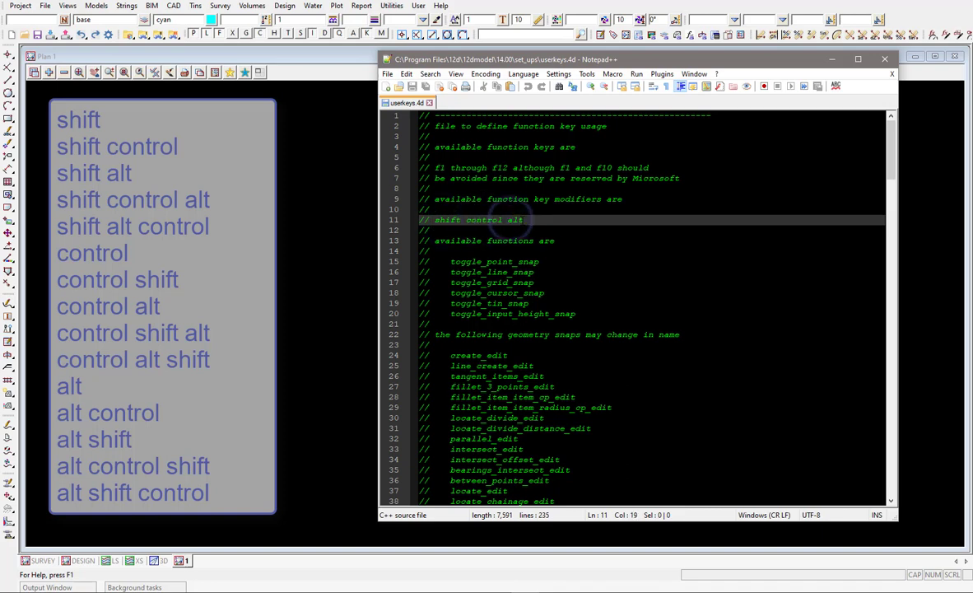
{"action": "left_click", "coordinate": [435, 219]}
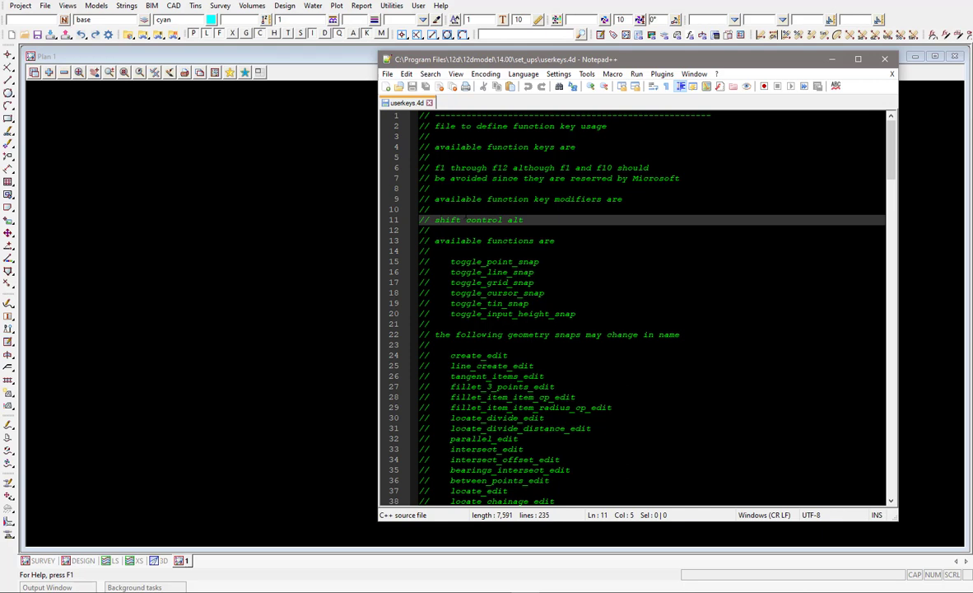
Scroll down userkeys.4d past the control r redraw line to the Measure Options section (control b / control e).
{"action": "scroll", "coordinate": [634, 309], "scroll_direction": "down", "scroll_amount": 2}
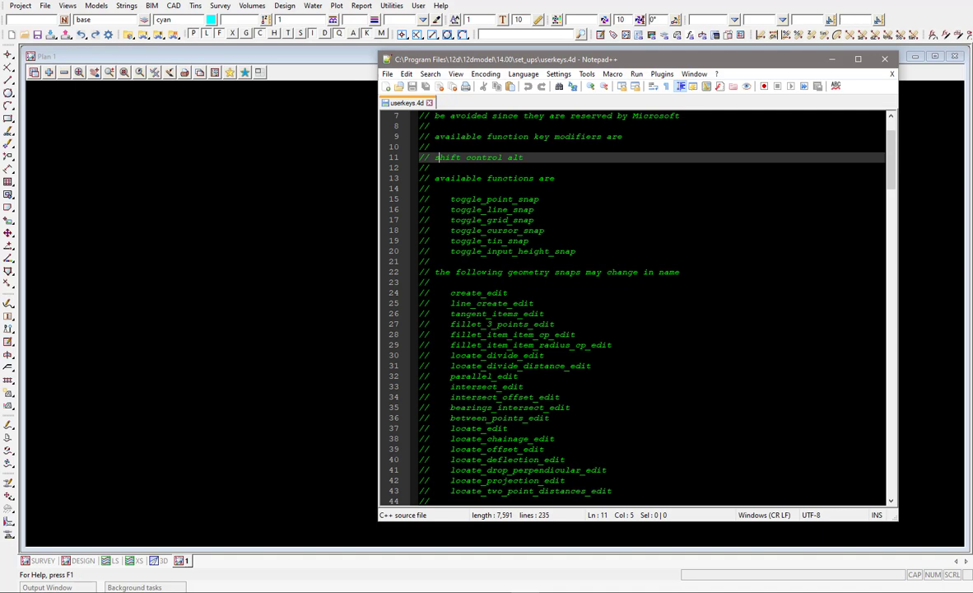
{"action": "scroll", "coordinate": [634, 308], "scroll_direction": "down", "scroll_amount": 3}
{"action": "scroll", "coordinate": [634, 309], "scroll_direction": "down", "scroll_amount": 2}
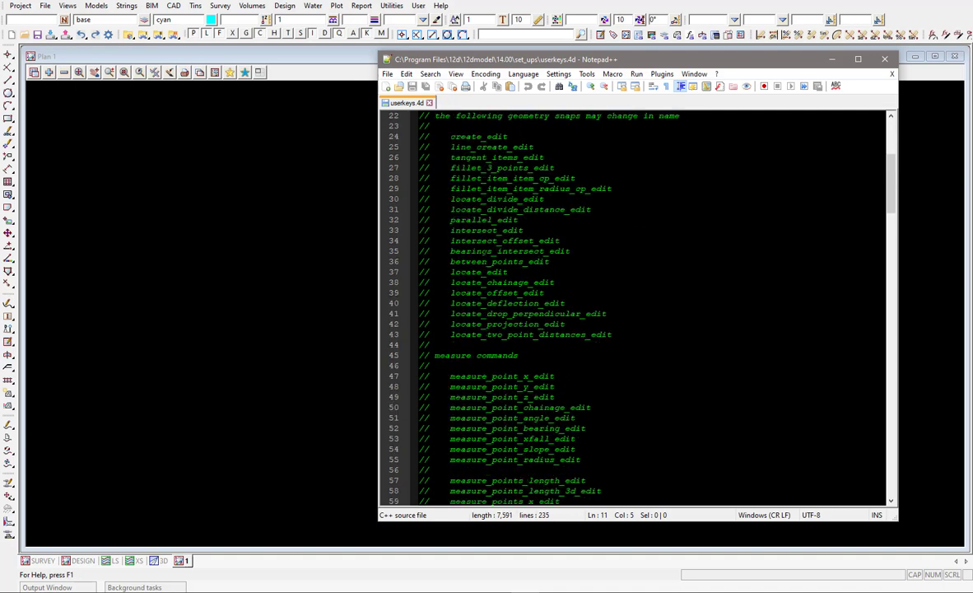
{"action": "scroll", "coordinate": [634, 308], "scroll_direction": "down", "scroll_amount": 16}
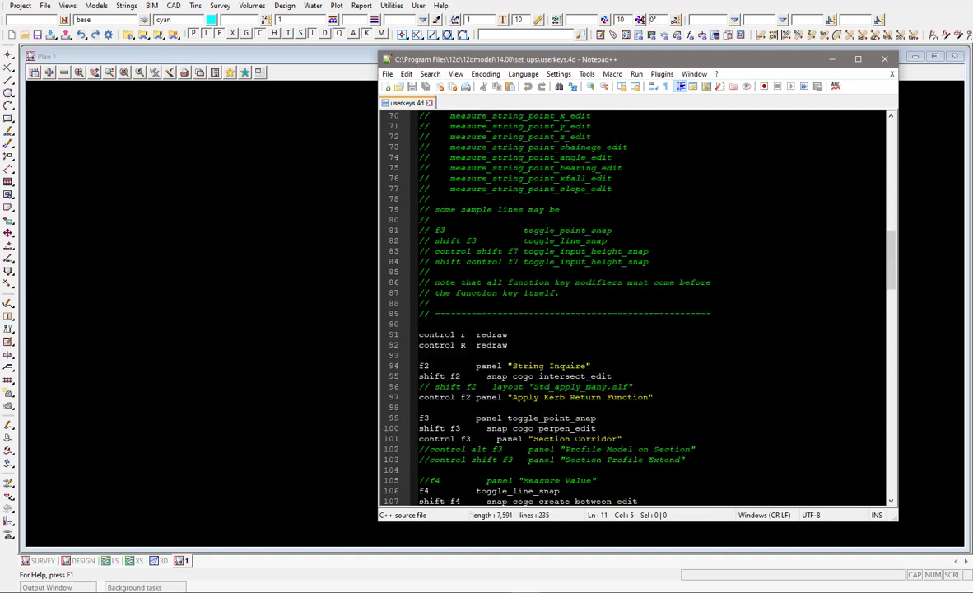
{"action": "scroll", "coordinate": [634, 309], "scroll_direction": "down", "scroll_amount": 5}
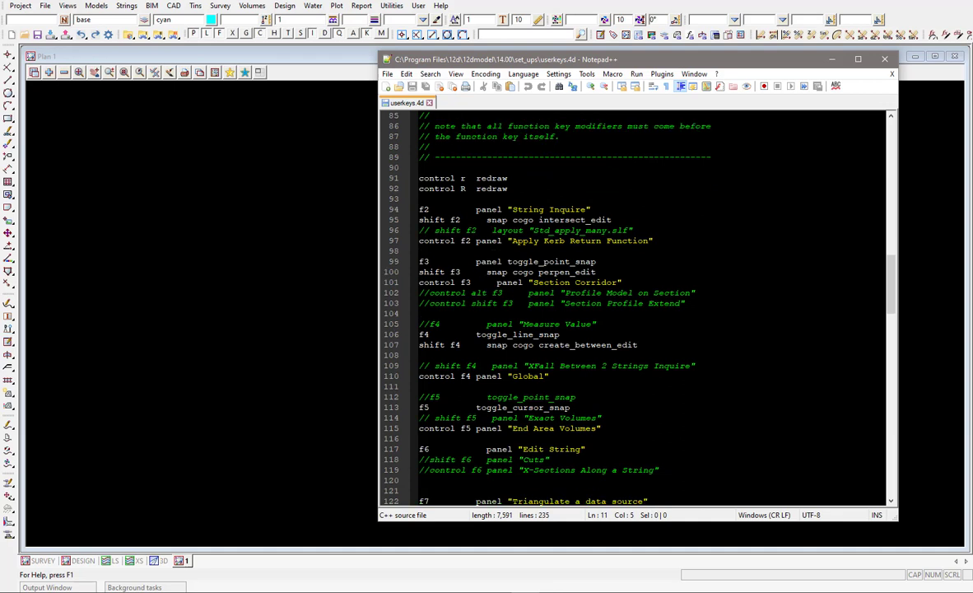
{"action": "left_click", "coordinate": [582, 178]}
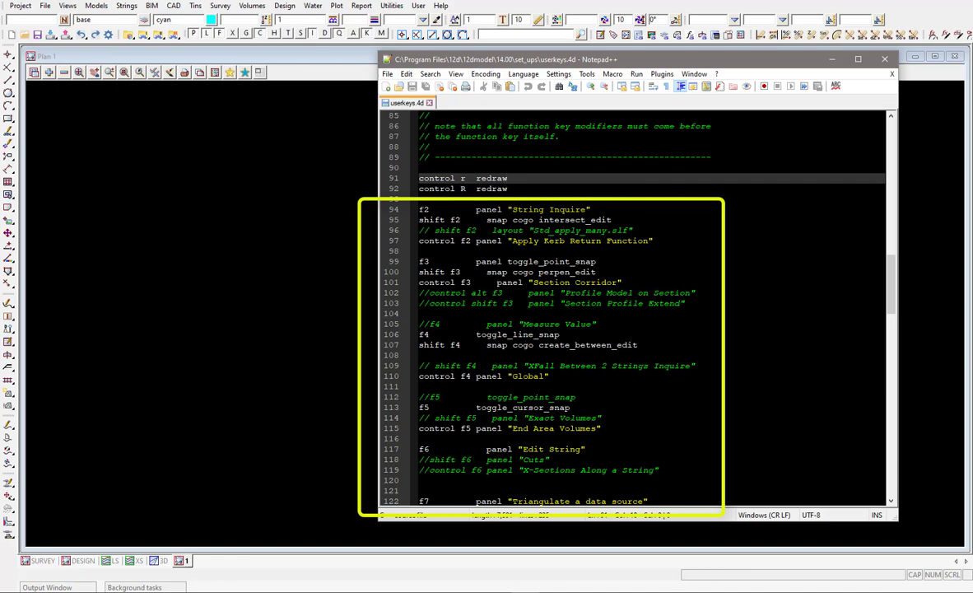
{"action": "scroll", "coordinate": [634, 309], "scroll_direction": "down", "scroll_amount": 13}
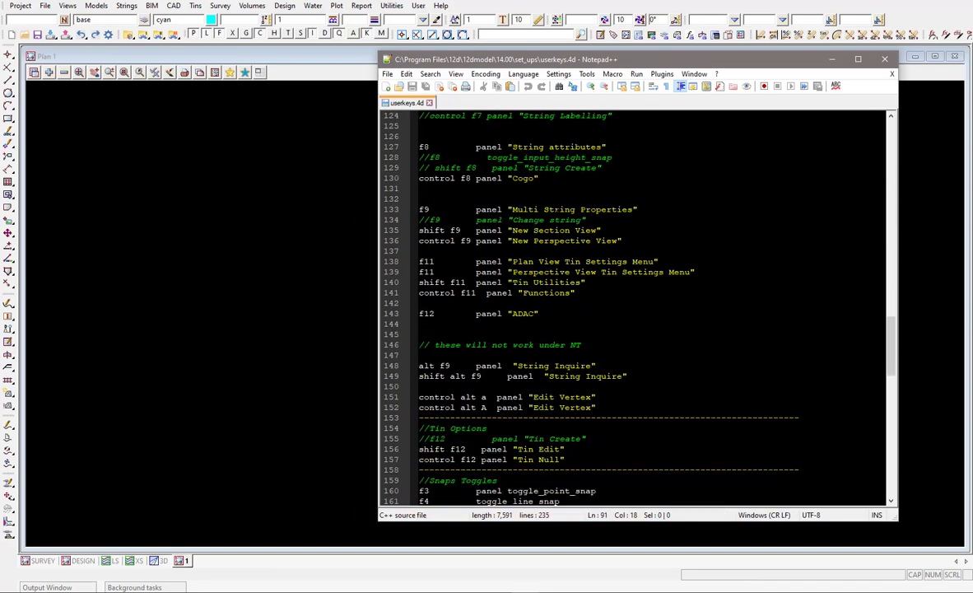
{"action": "scroll", "coordinate": [634, 309], "scroll_direction": "down", "scroll_amount": 2}
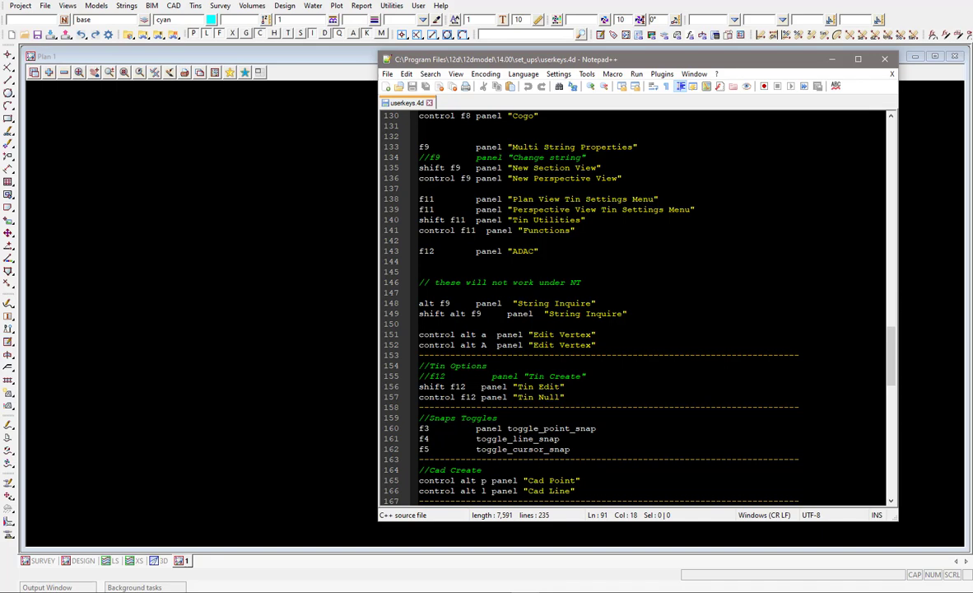
{"action": "scroll", "coordinate": [634, 307], "scroll_direction": "down", "scroll_amount": 1}
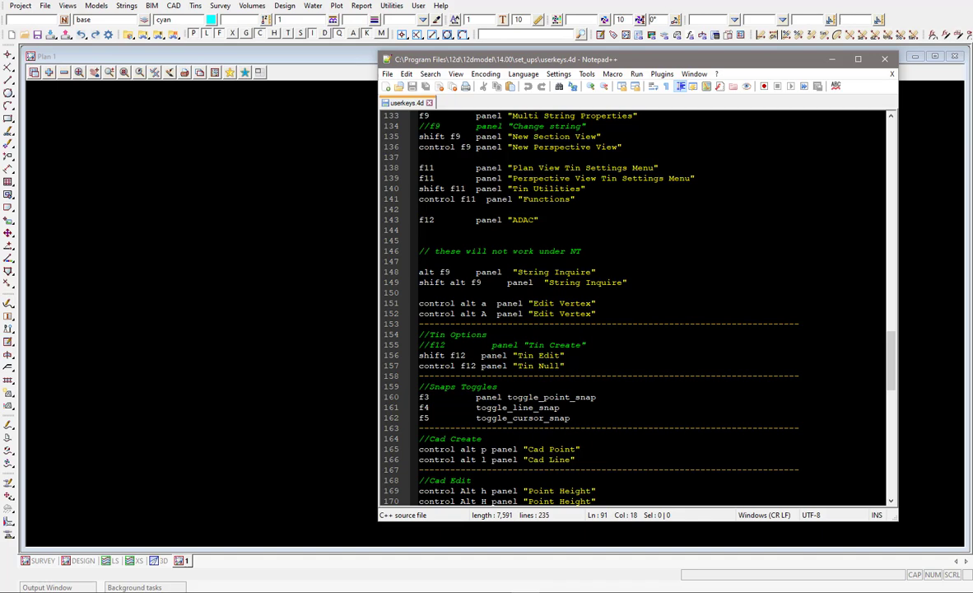
{"action": "scroll", "coordinate": [634, 306], "scroll_direction": "down", "scroll_amount": 4}
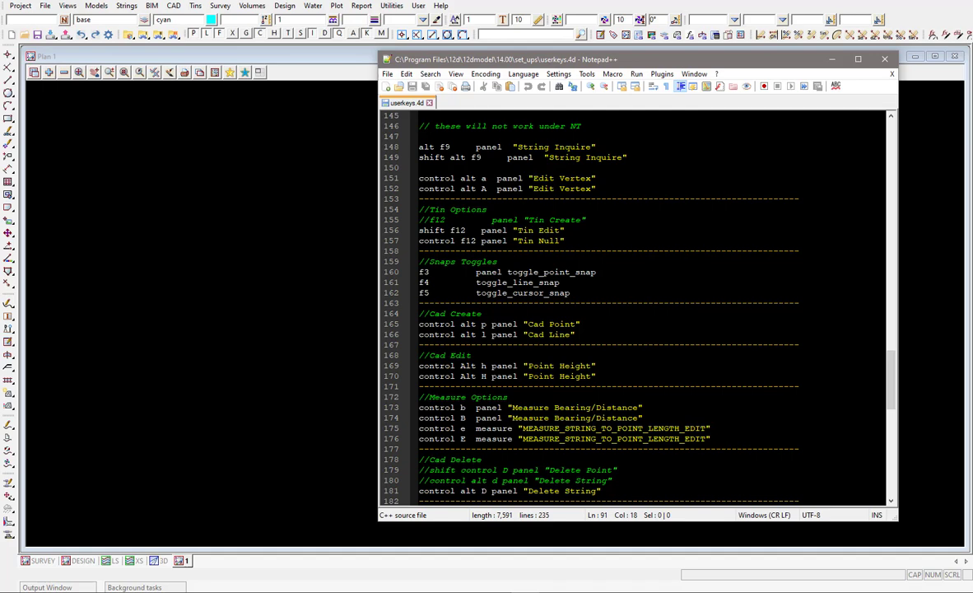
{"action": "scroll", "coordinate": [634, 306], "scroll_direction": "down", "scroll_amount": 4}
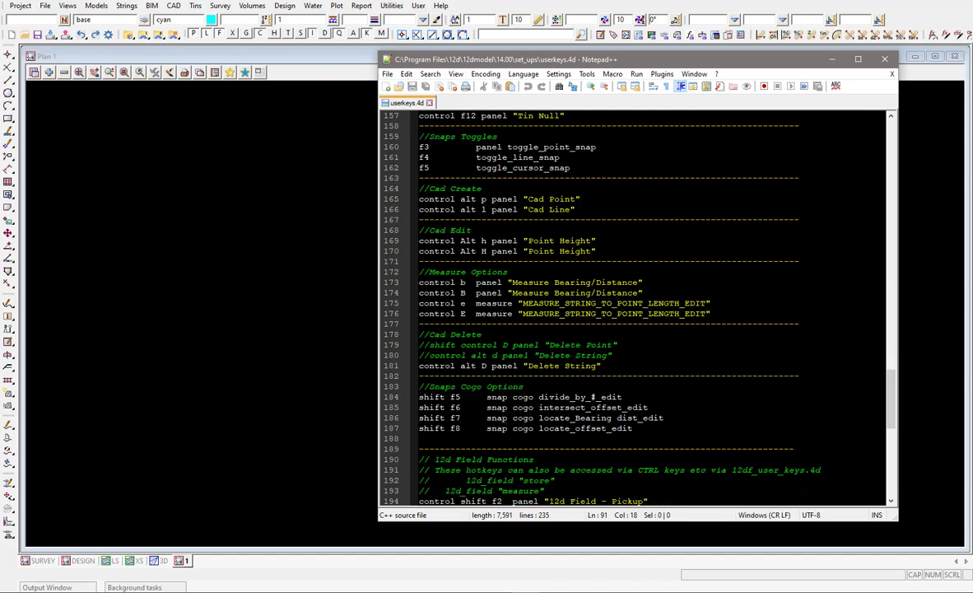
{"action": "left_click", "coordinate": [88, 180]}
{"action": "key", "text": "m"}
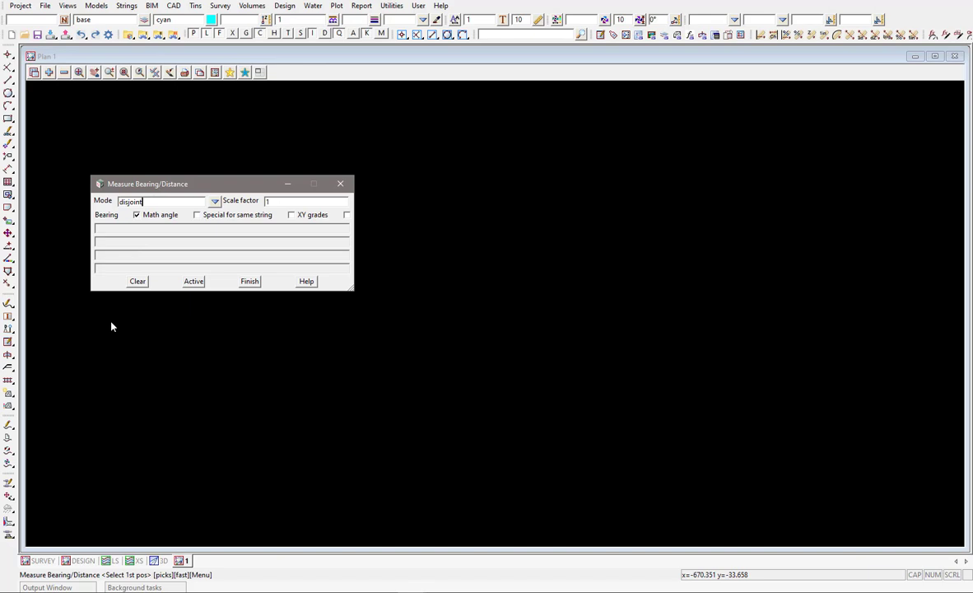
{"action": "key", "text": "v"}
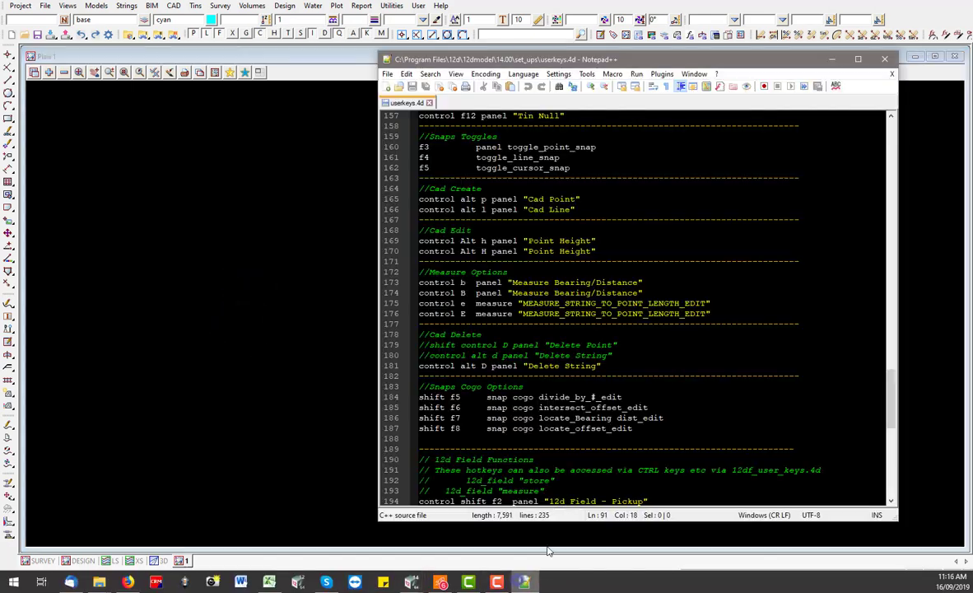
Save As userkeys.4d into C:\12d\Training\Userkeys.
{"action": "left_click", "coordinate": [390, 76]}
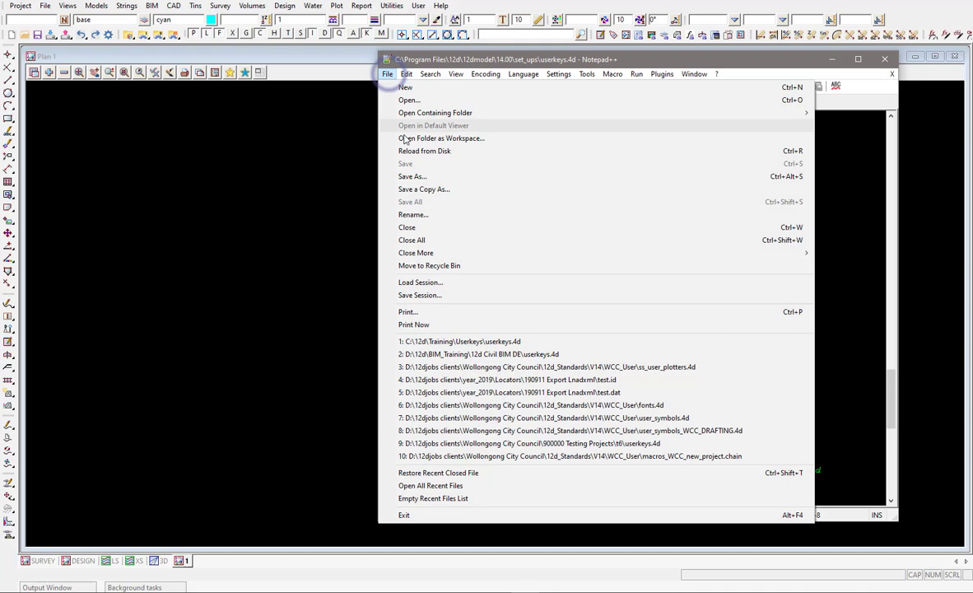
{"action": "left_click", "coordinate": [412, 177]}
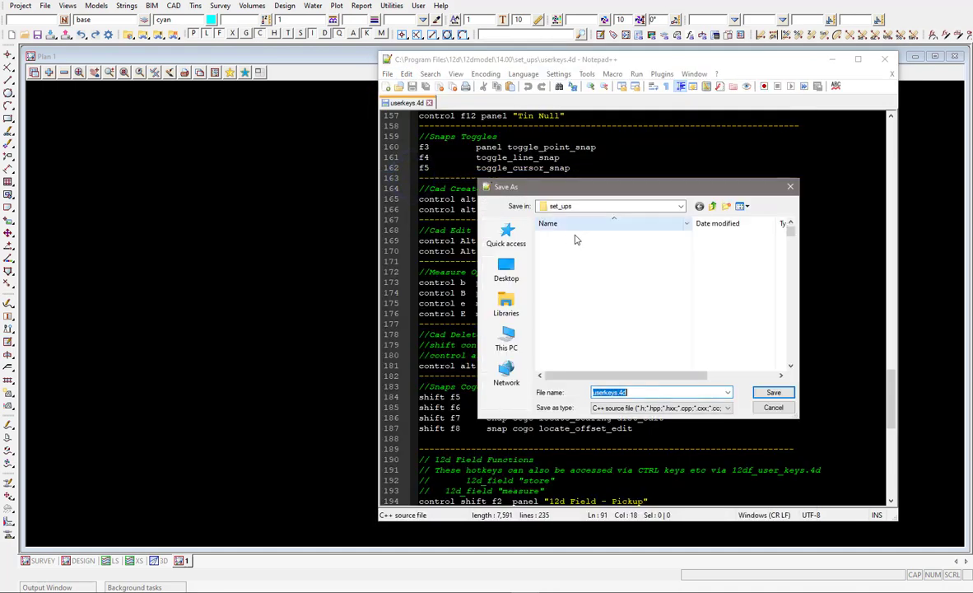
{"action": "left_click", "coordinate": [639, 392]}
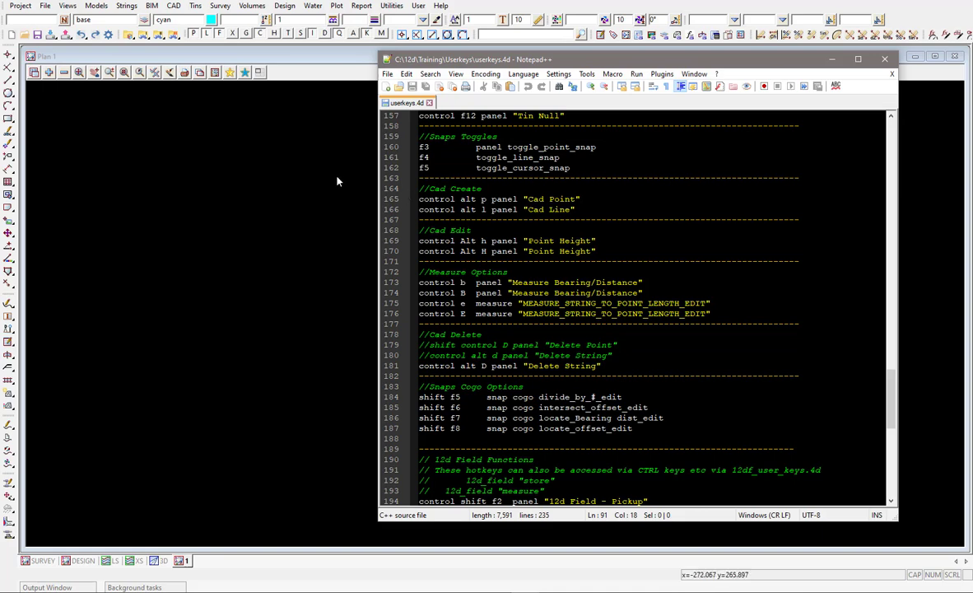
{"action": "left_click", "coordinate": [177, 173]}
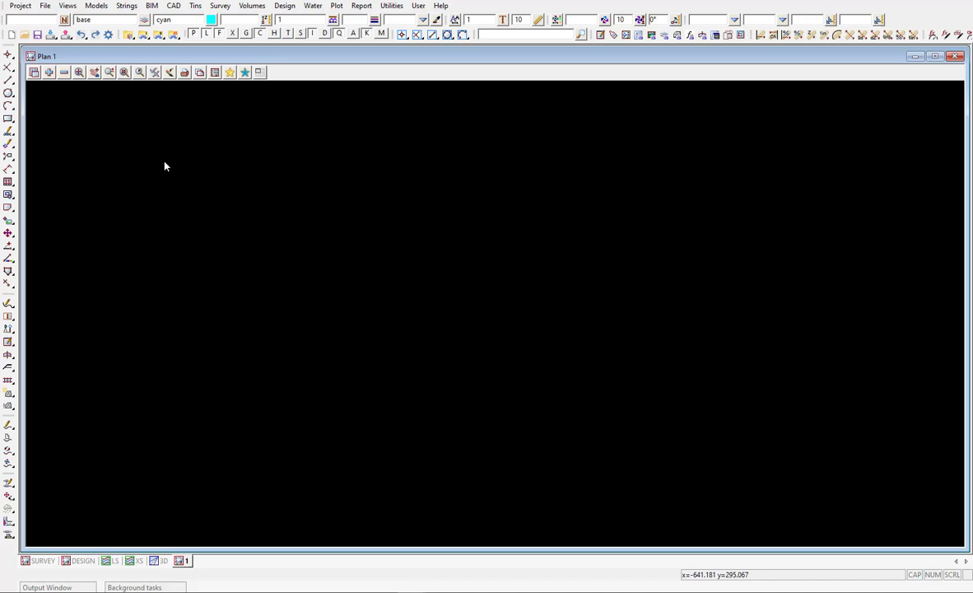
{"action": "left_click", "coordinate": [391, 6]}
{"action": "mouse_move", "coordinate": [417, 177]}
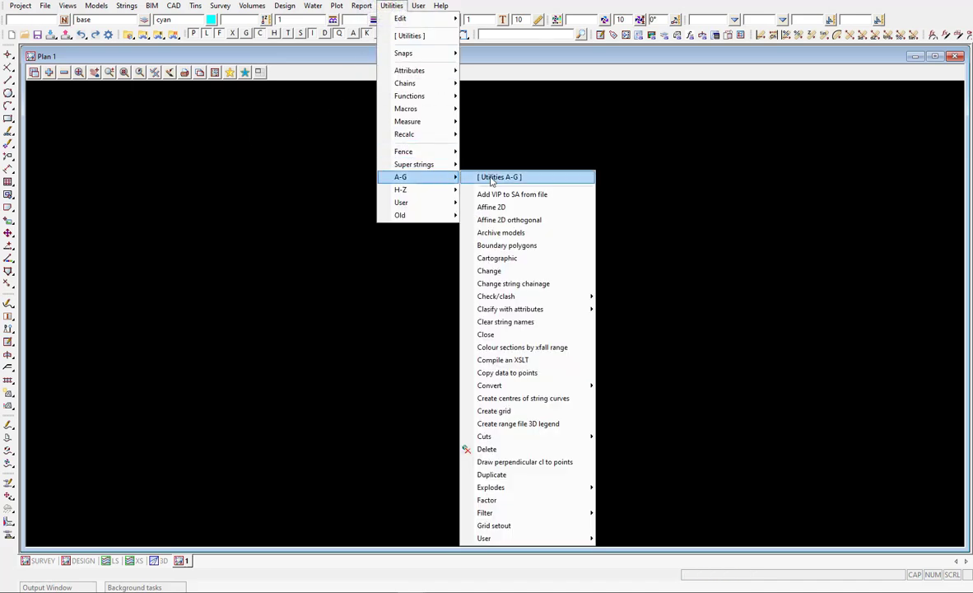
{"action": "left_click", "coordinate": [495, 272]}
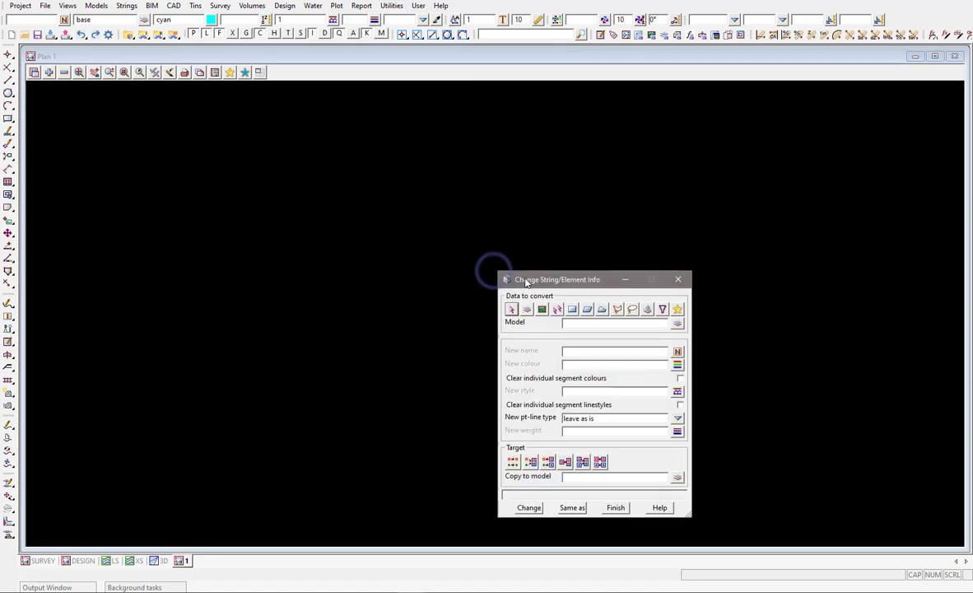
{"action": "left_click", "coordinate": [95, 121]}
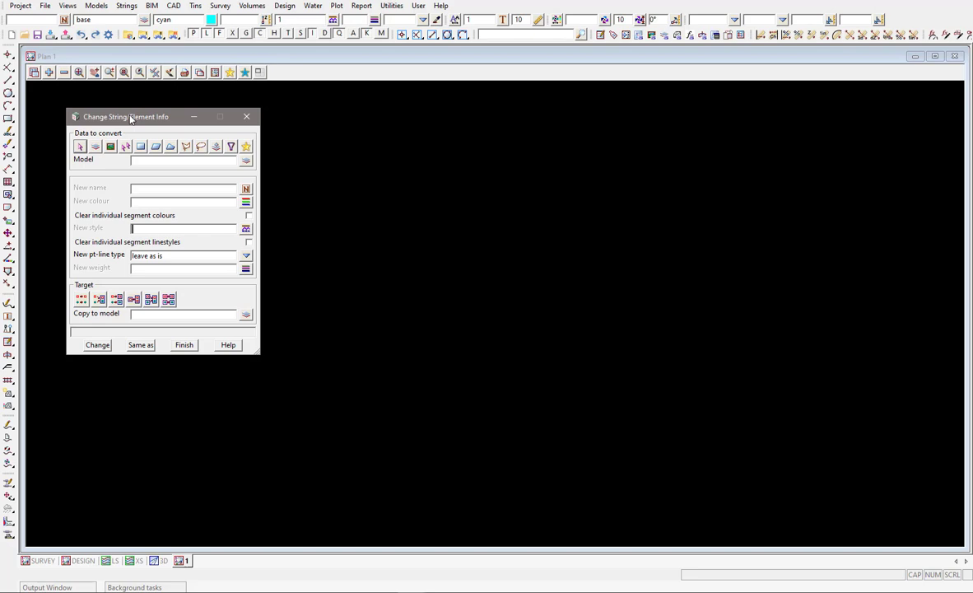
{"action": "left_click", "coordinate": [250, 120]}
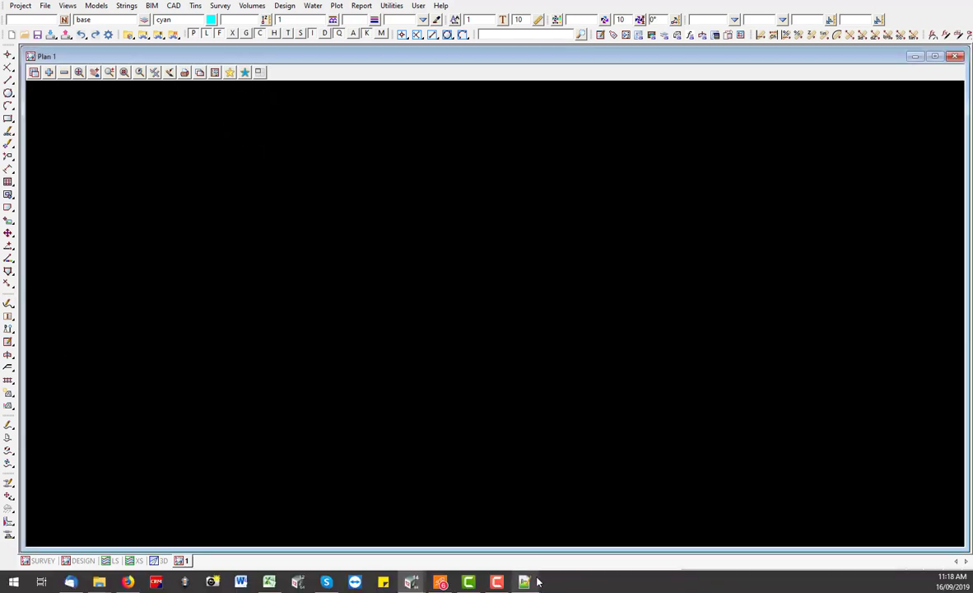
{"action": "left_click", "coordinate": [527, 582]}
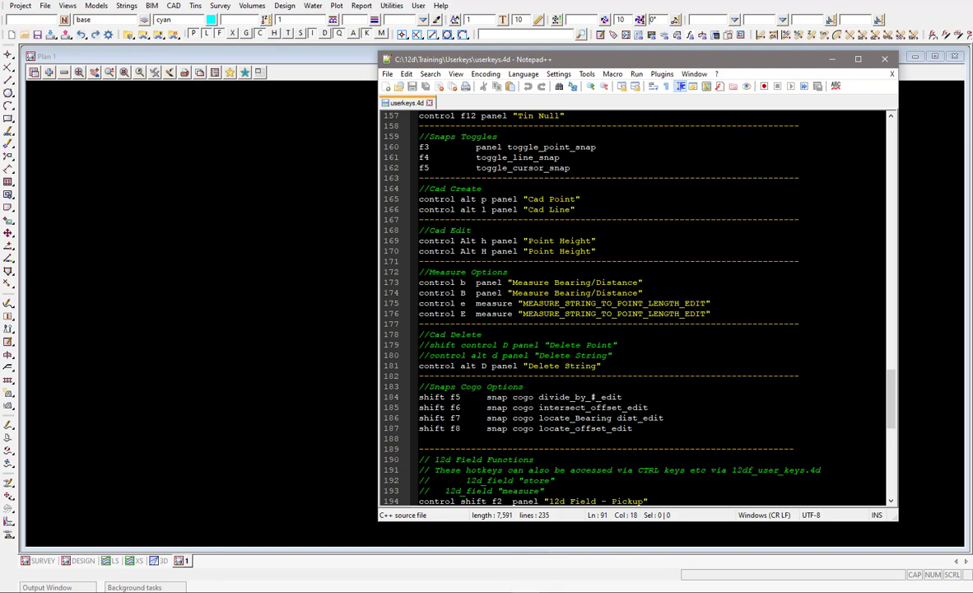
Search for 'change' to reach line 134's commented-out f9 "Change string" binding, then close Find.
{"action": "left_click", "coordinate": [430, 75]}
{"action": "left_click", "coordinate": [443, 86]}
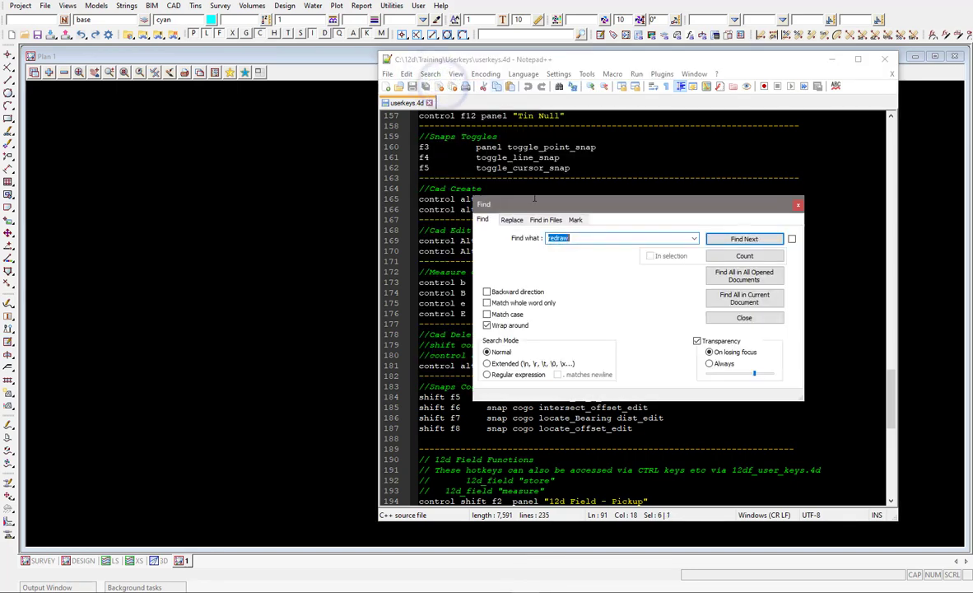
{"action": "left_click_drag", "start_coordinate": [524, 205], "coordinate": [102, 134]}
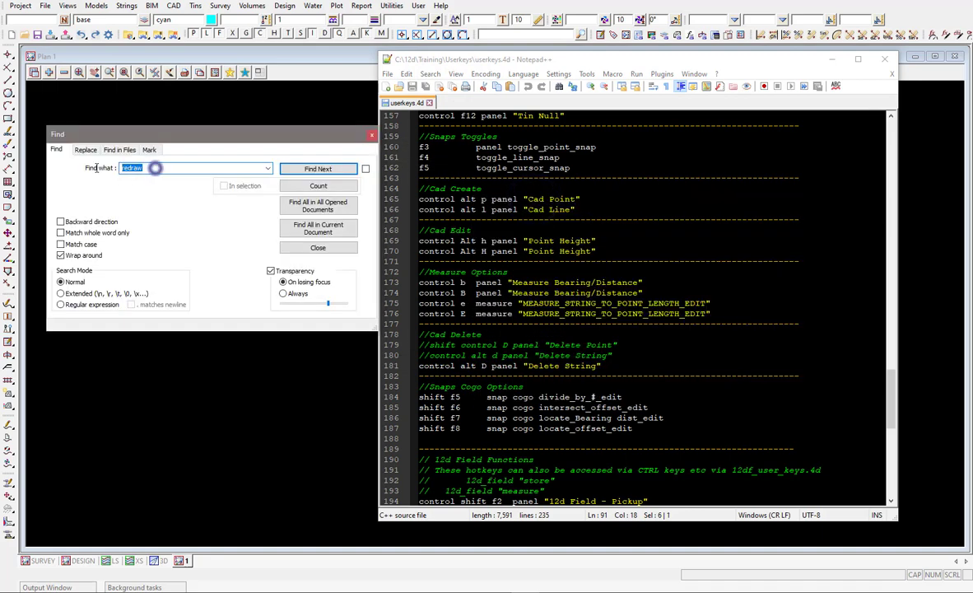
{"action": "type", "text": "change"}
{"action": "key", "text": "Return"}
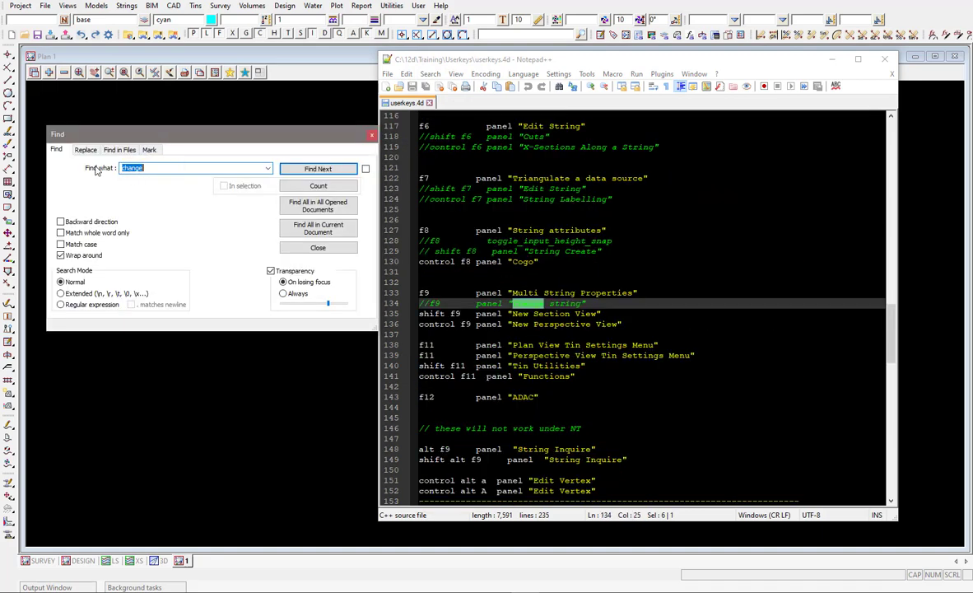
{"action": "left_click", "coordinate": [513, 304]}
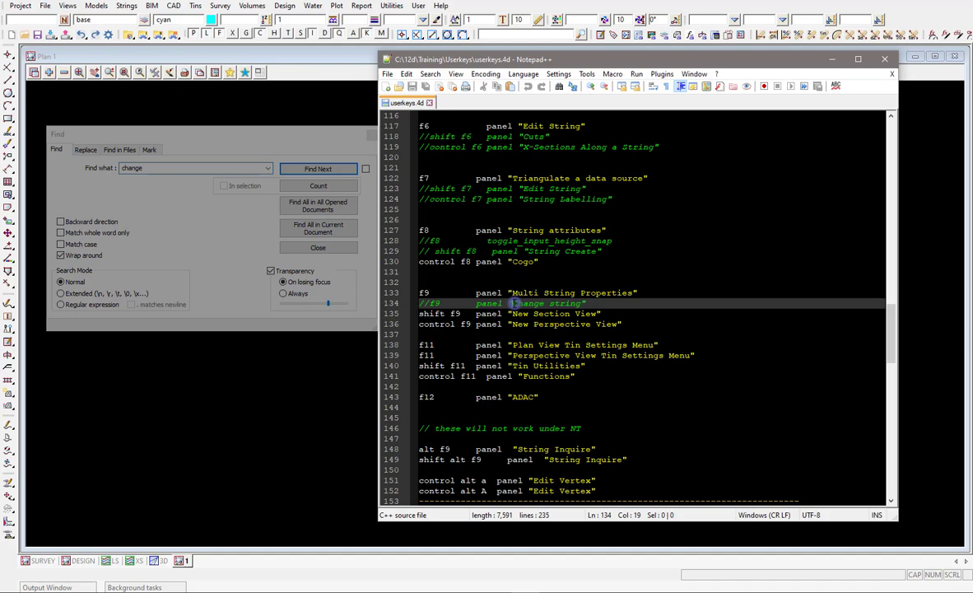
{"action": "left_click", "coordinate": [370, 134]}
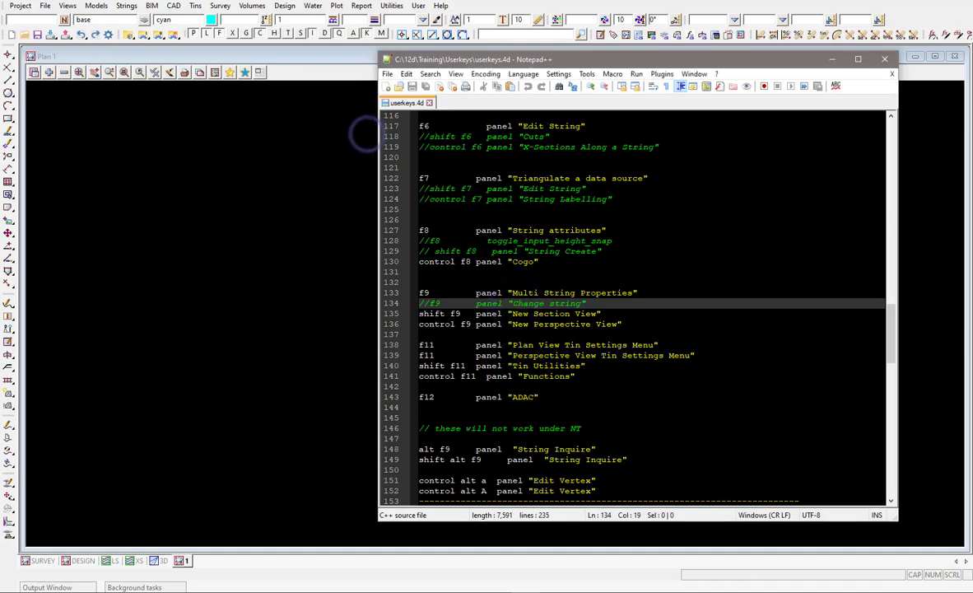
{"action": "left_click", "coordinate": [434, 303]}
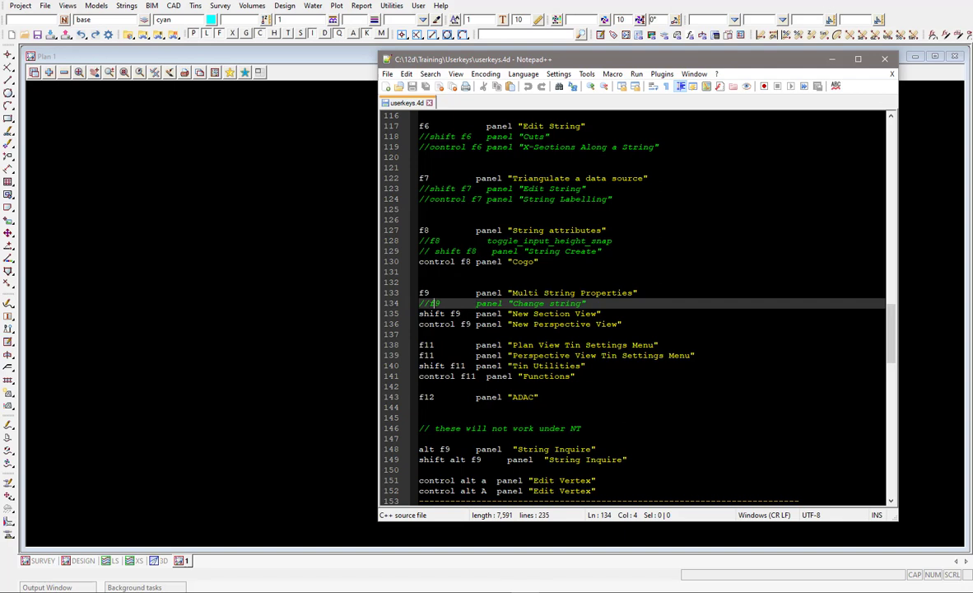
{"action": "left_click", "coordinate": [107, 168]}
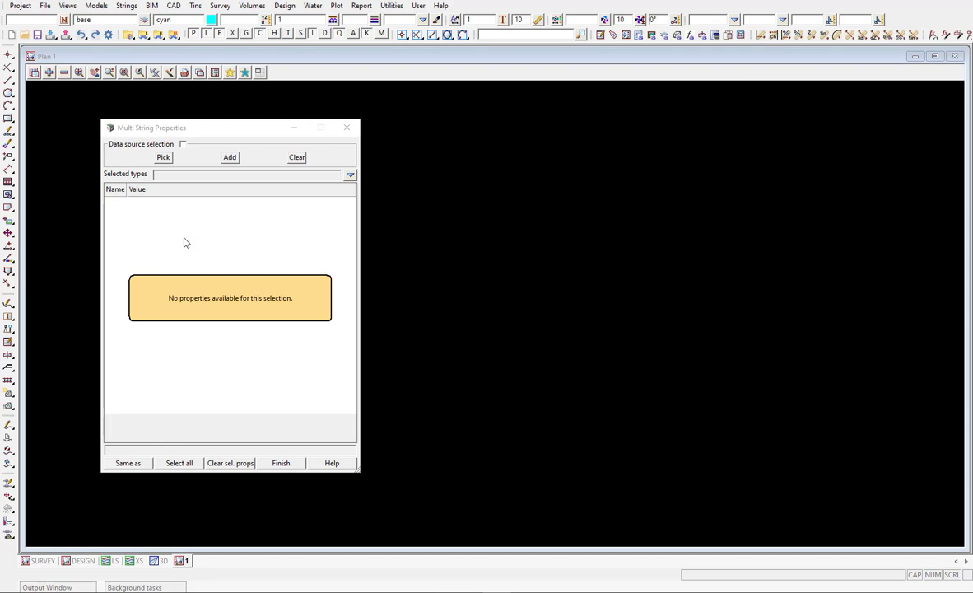
{"action": "left_click", "coordinate": [346, 128]}
{"action": "left_click", "coordinate": [348, 128]}
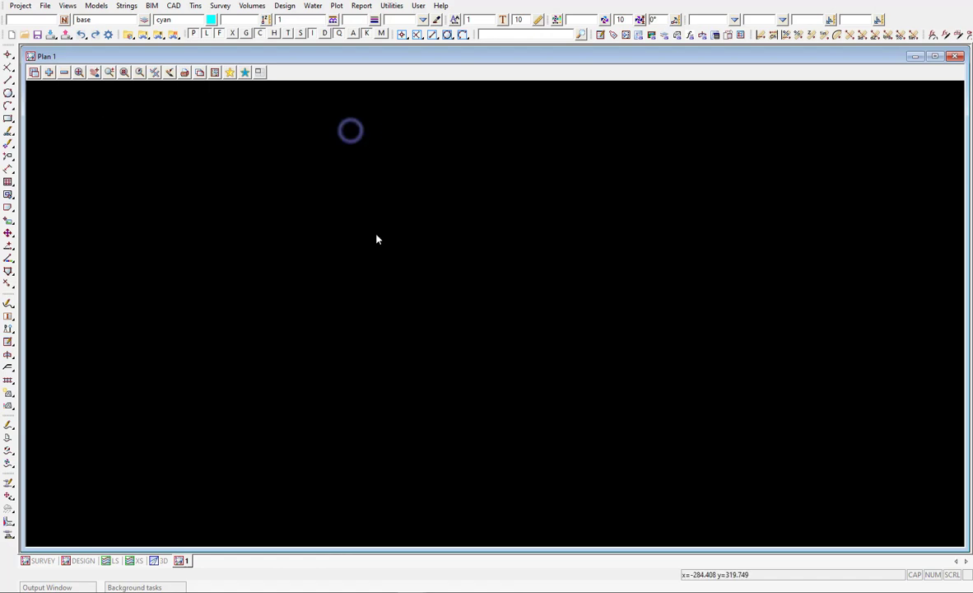
{"action": "left_click", "coordinate": [411, 582]}
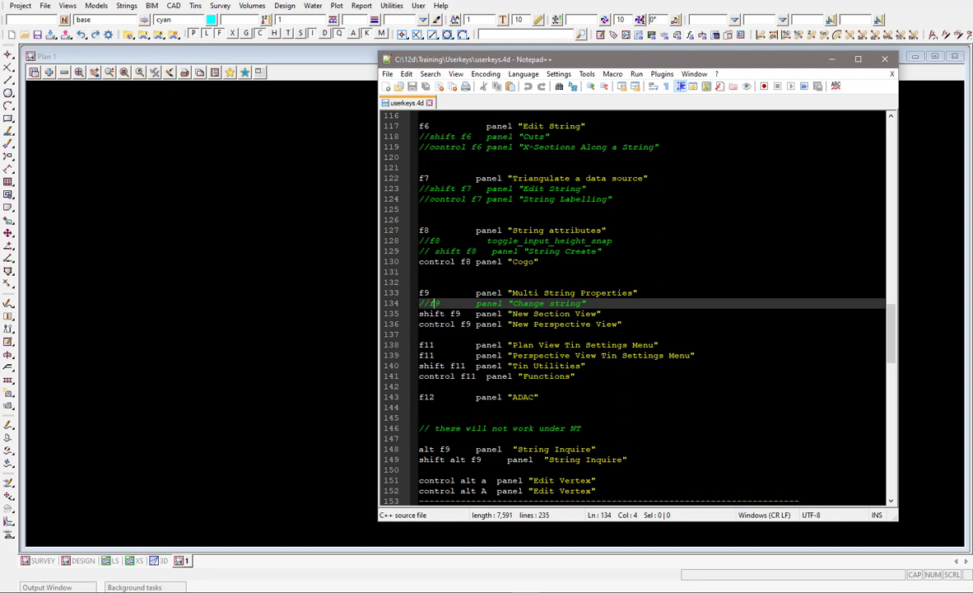
Comment out line 136, change line 134 to control f9 panel "Change string", and save.
{"action": "left_click", "coordinate": [415, 325]}
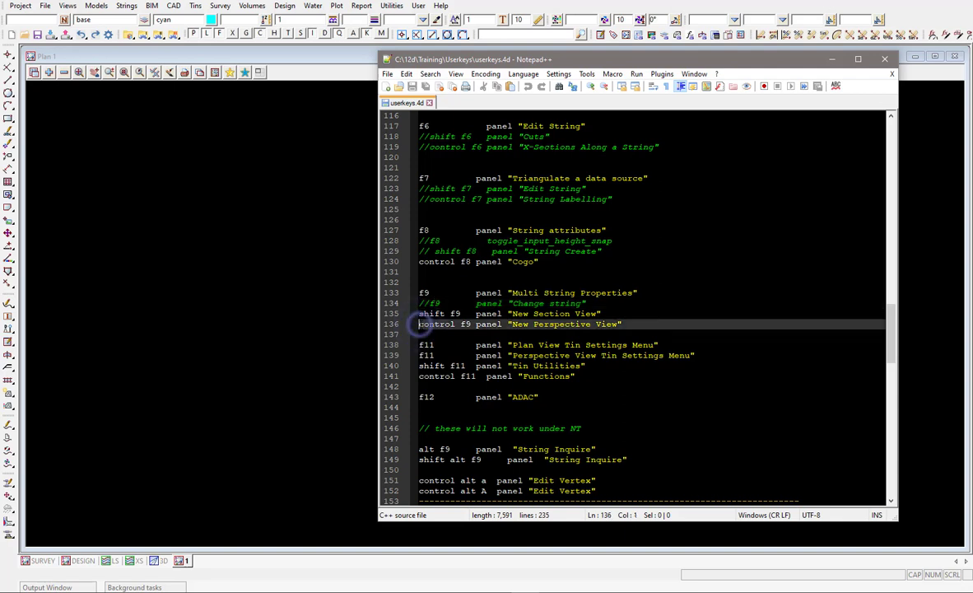
{"action": "type", "text": "//"}
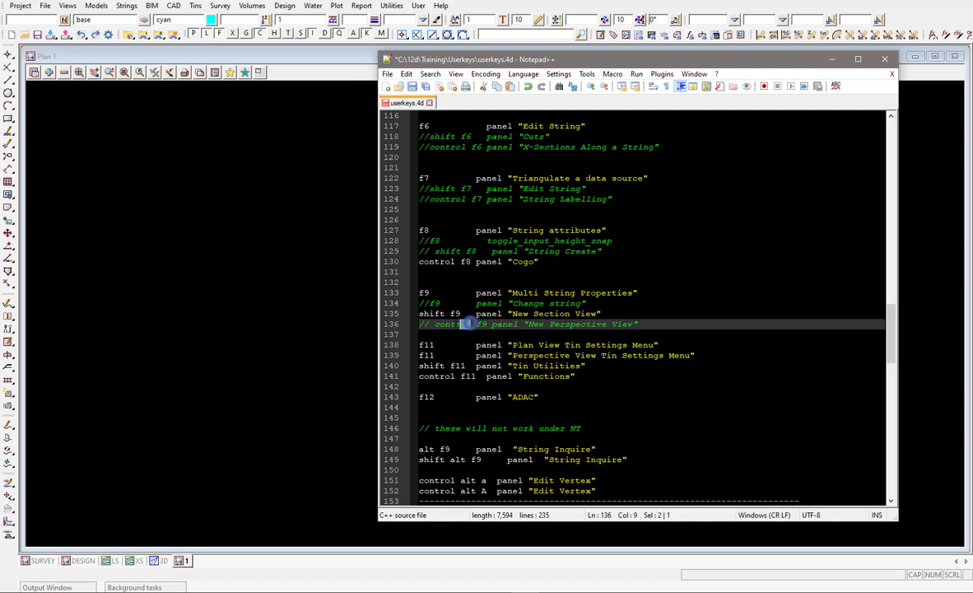
{"action": "left_click_drag", "start_coordinate": [471, 324], "coordinate": [429, 303]}
{"action": "key", "text": "ctrl+c"}
{"action": "key", "text": "ctrl+v"}
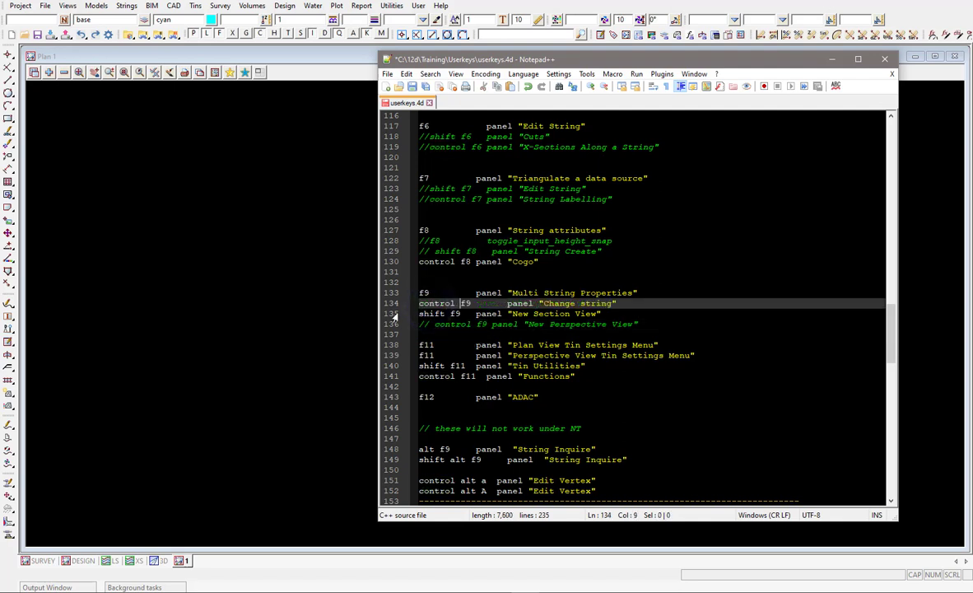
{"action": "left_click", "coordinate": [508, 304]}
{"action": "key", "text": "BackSpace"}
{"action": "key", "text": "BackSpace"}
{"action": "key", "text": "BackSpace"}
{"action": "key", "text": "BackSpace"}
{"action": "key", "text": "BackSpace"}
{"action": "key", "text": "BackSpace"}
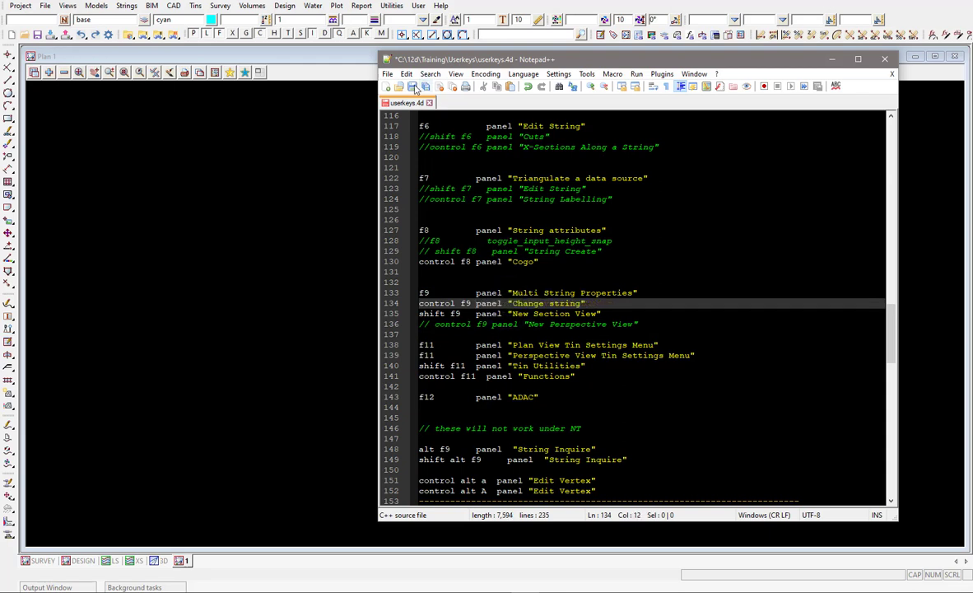
{"action": "key", "text": "ctrl+s"}
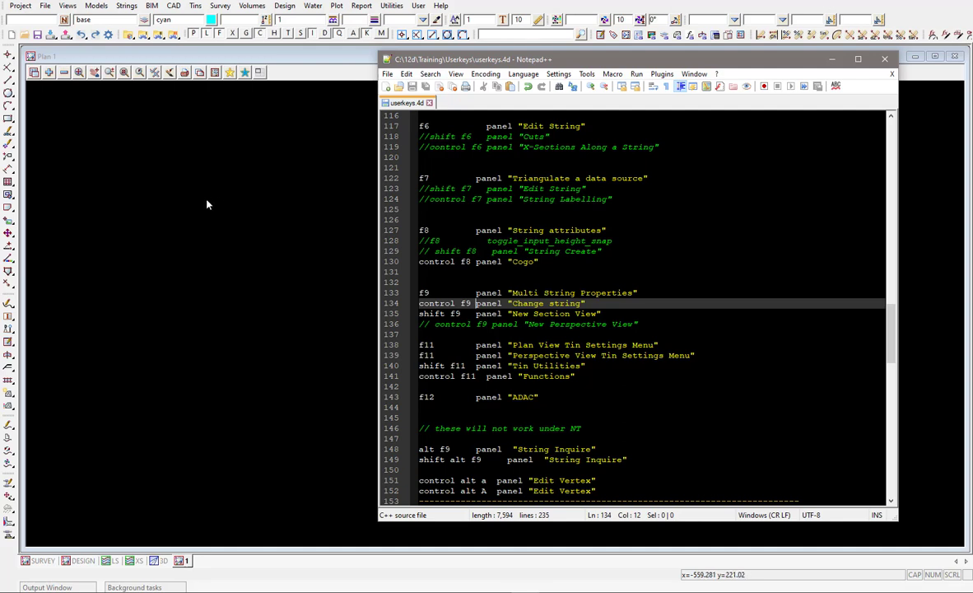
Reload the 12d project and open the Change String panel with the new Ctrl+F9 hotkey.
{"action": "left_click", "coordinate": [206, 199]}
{"action": "left_click", "coordinate": [21, 7]}
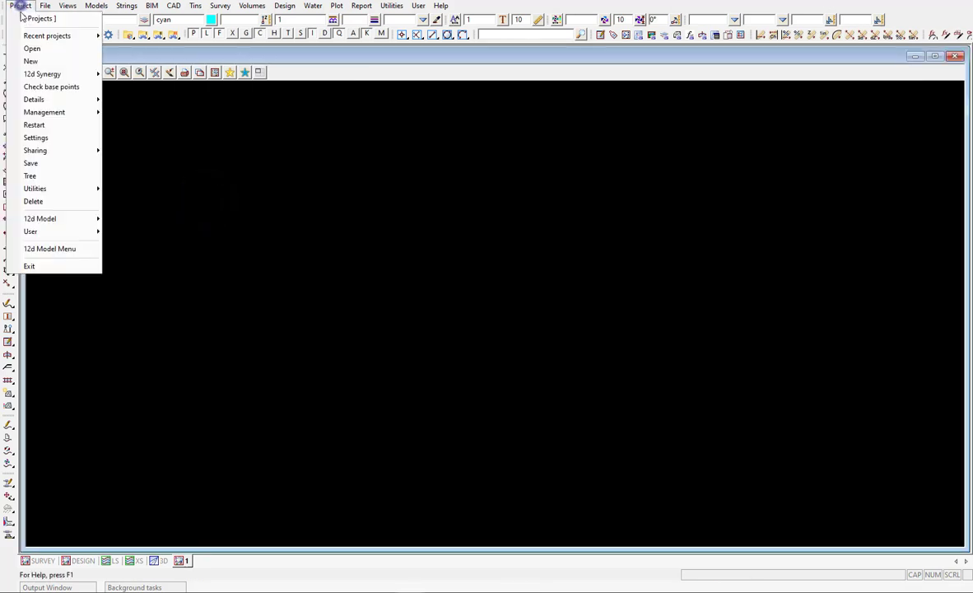
{"action": "left_click", "coordinate": [39, 128]}
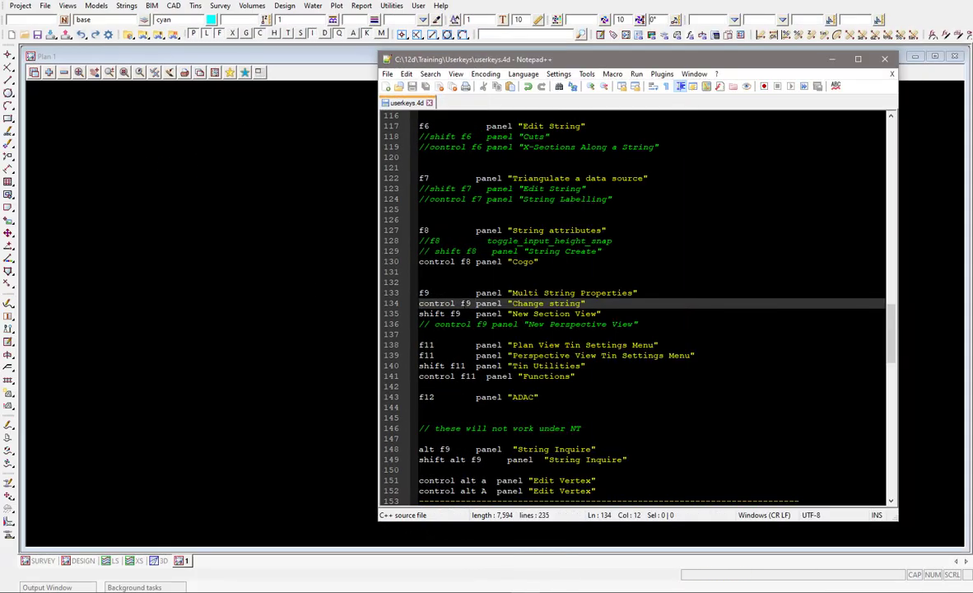
{"action": "left_click", "coordinate": [86, 152]}
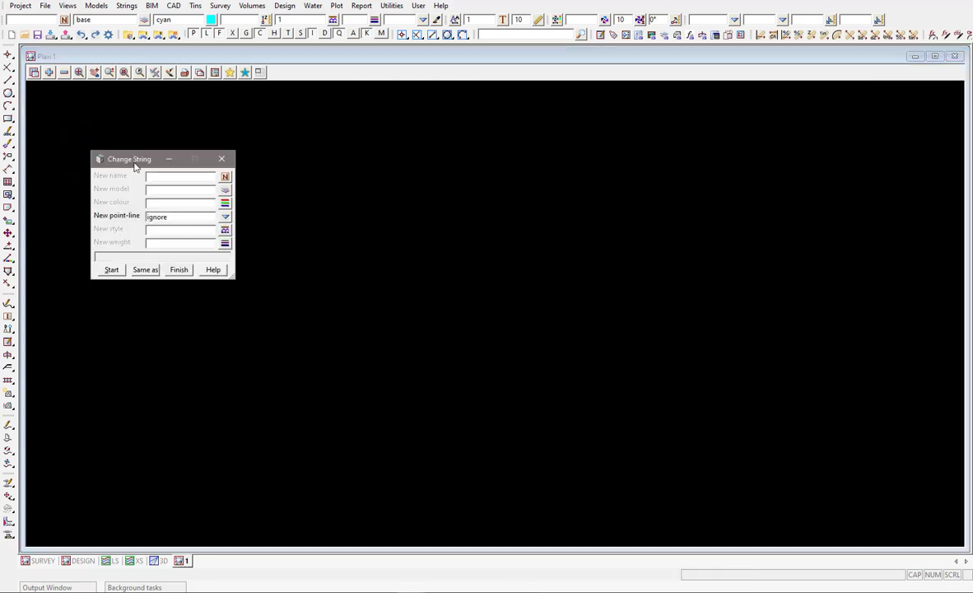
{"action": "left_click", "coordinate": [123, 155]}
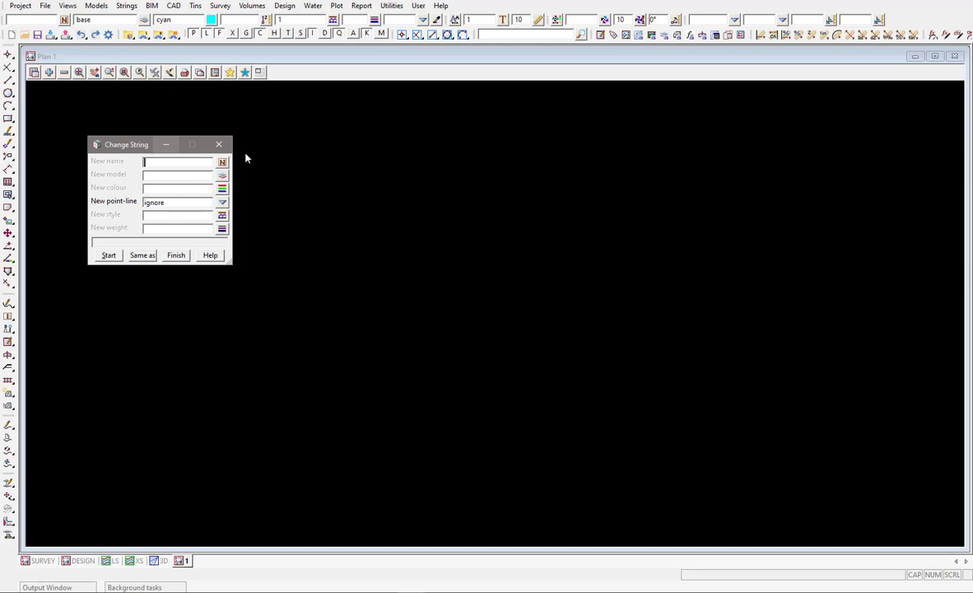
Select 'Change string' on line 134, then open the Change String/Element Info panel below Change String.
{"action": "left_click", "coordinate": [524, 582]}
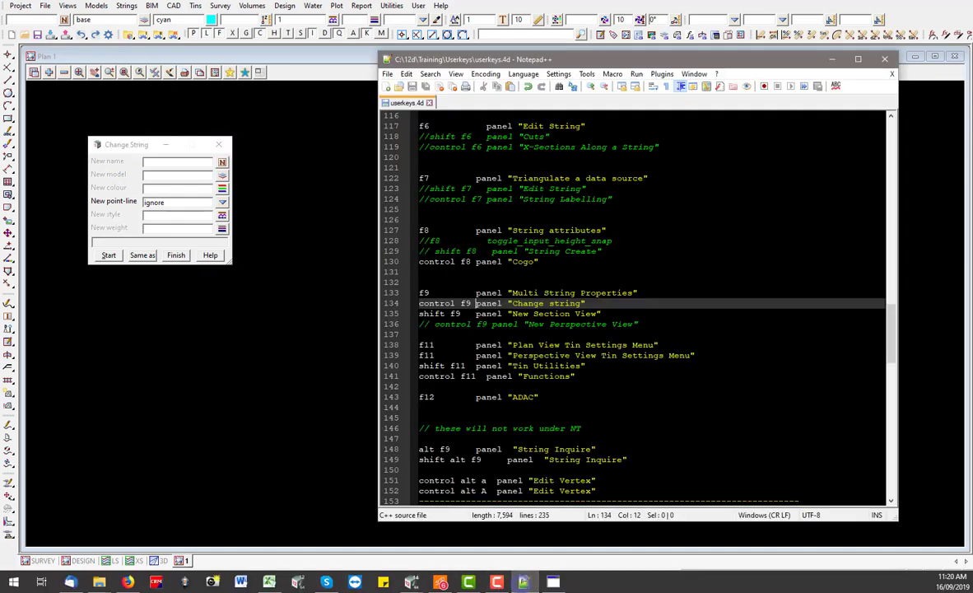
{"action": "left_click_drag", "start_coordinate": [513, 303], "coordinate": [583, 303]}
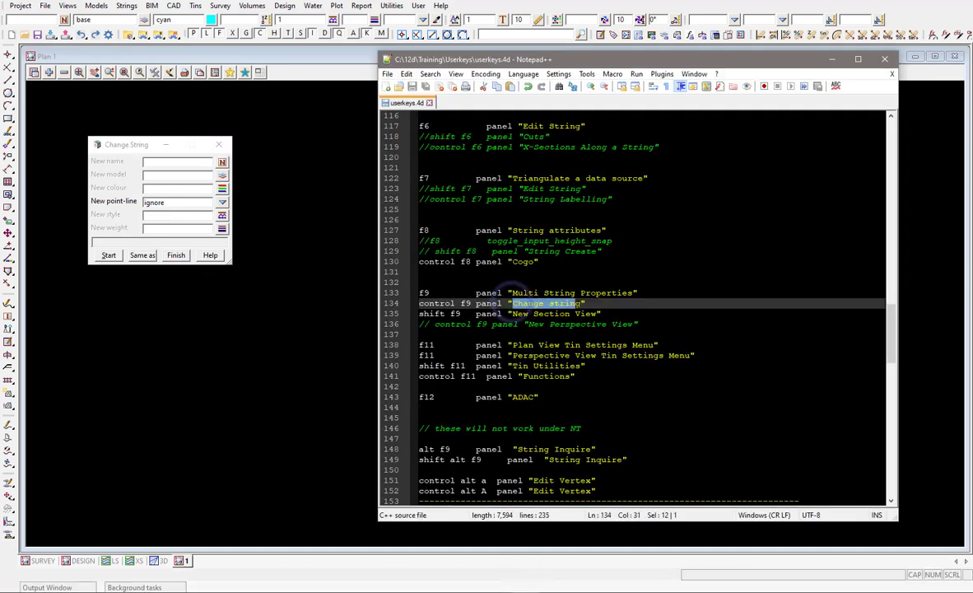
{"action": "left_click", "coordinate": [126, 6]}
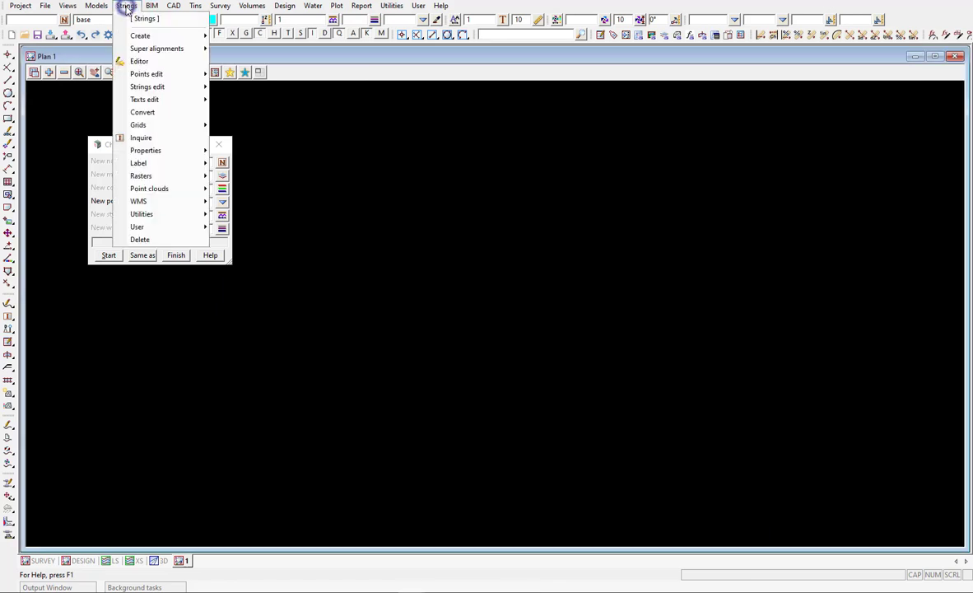
{"action": "mouse_move", "coordinate": [152, 88]}
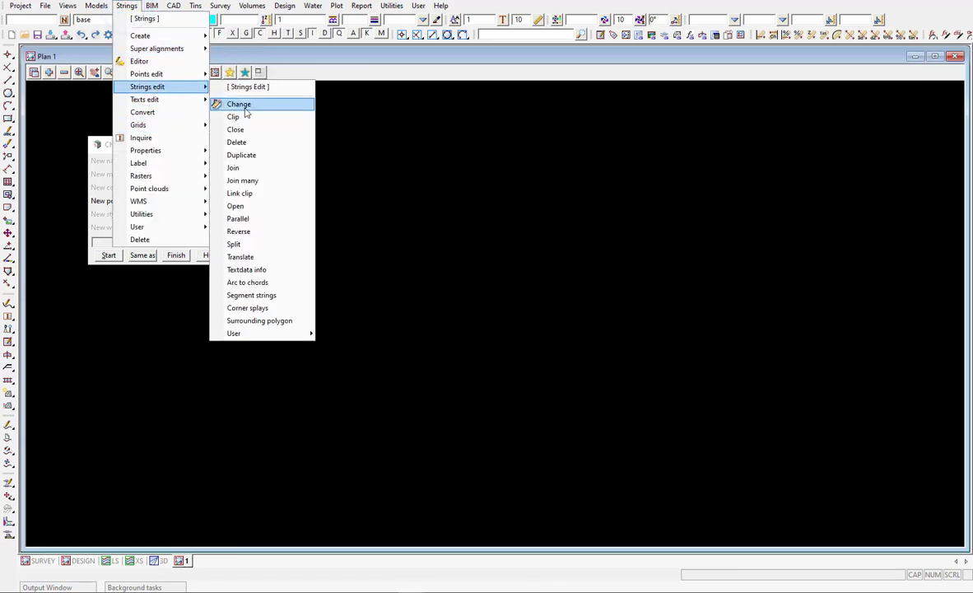
{"action": "mouse_move", "coordinate": [392, 6]}
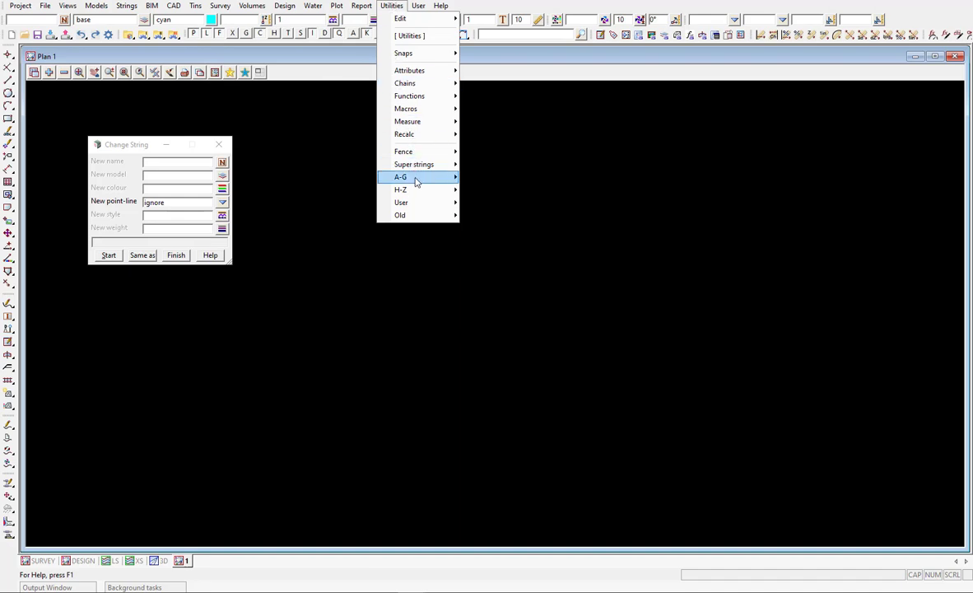
{"action": "mouse_move", "coordinate": [416, 181]}
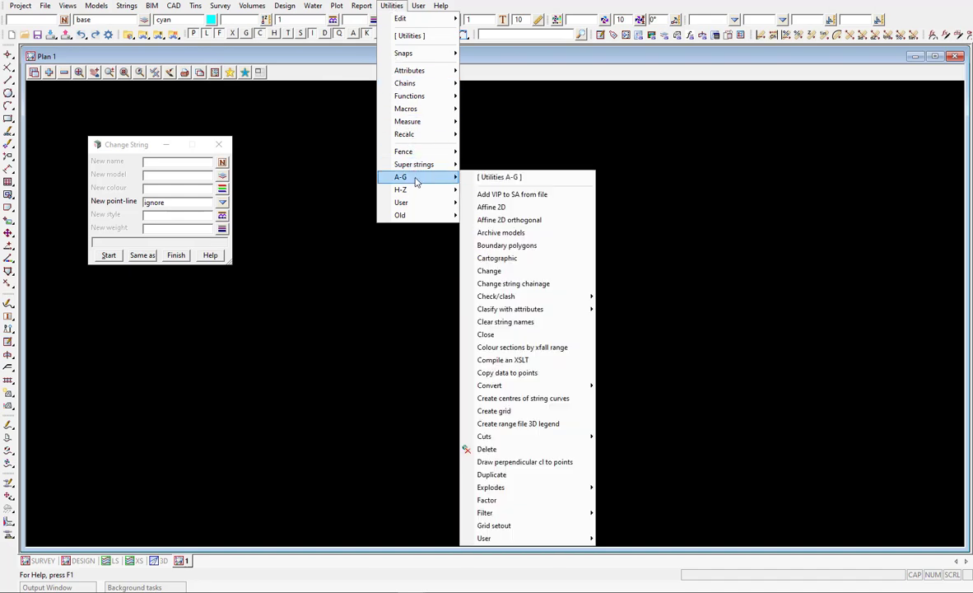
{"action": "left_click", "coordinate": [494, 278]}
{"action": "left_click_drag", "start_coordinate": [524, 287], "coordinate": [115, 285]}
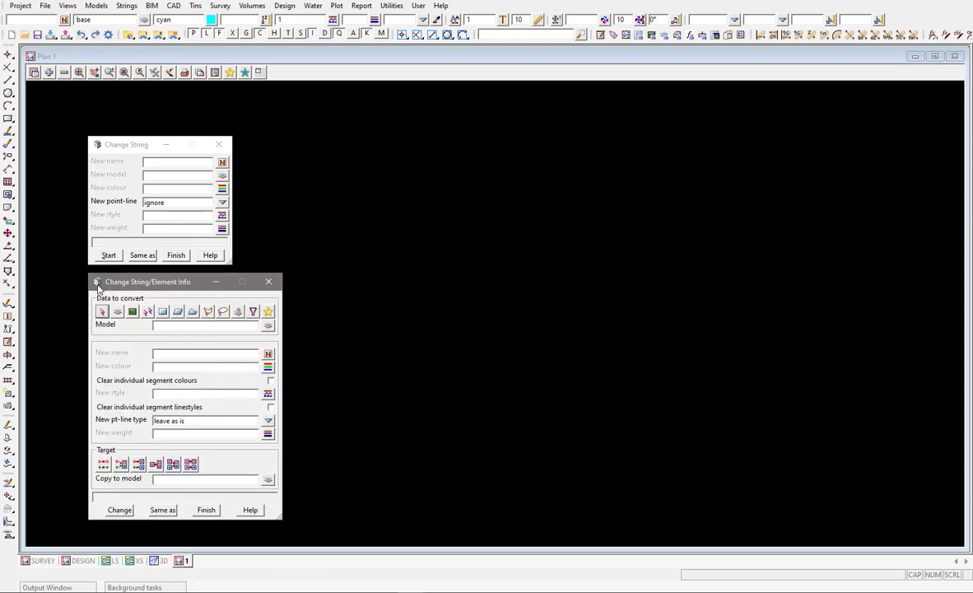
Dump the Element Info and Change String panels to read their names, then close Element Info.
{"action": "left_click", "coordinate": [97, 283]}
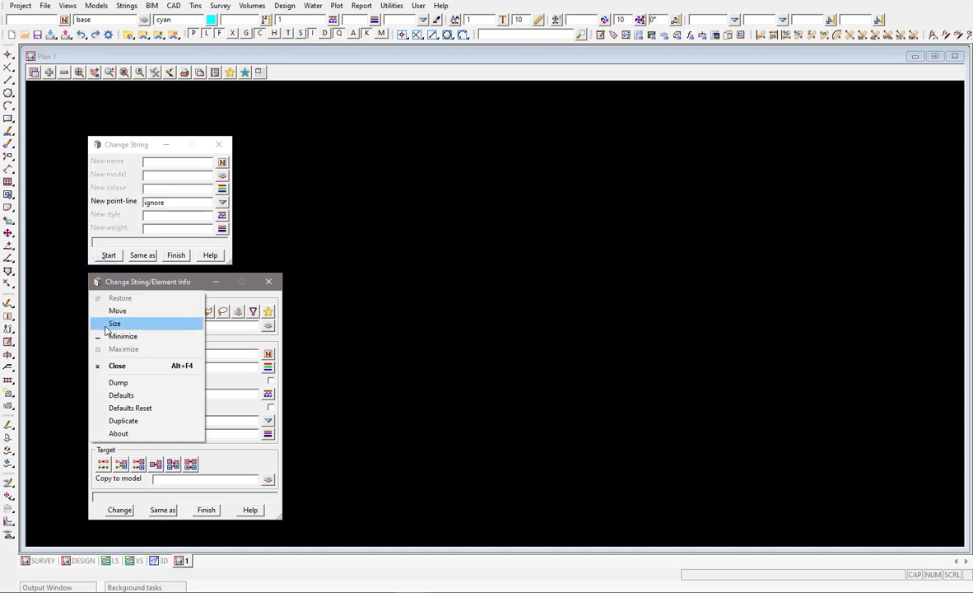
{"action": "left_click", "coordinate": [118, 381]}
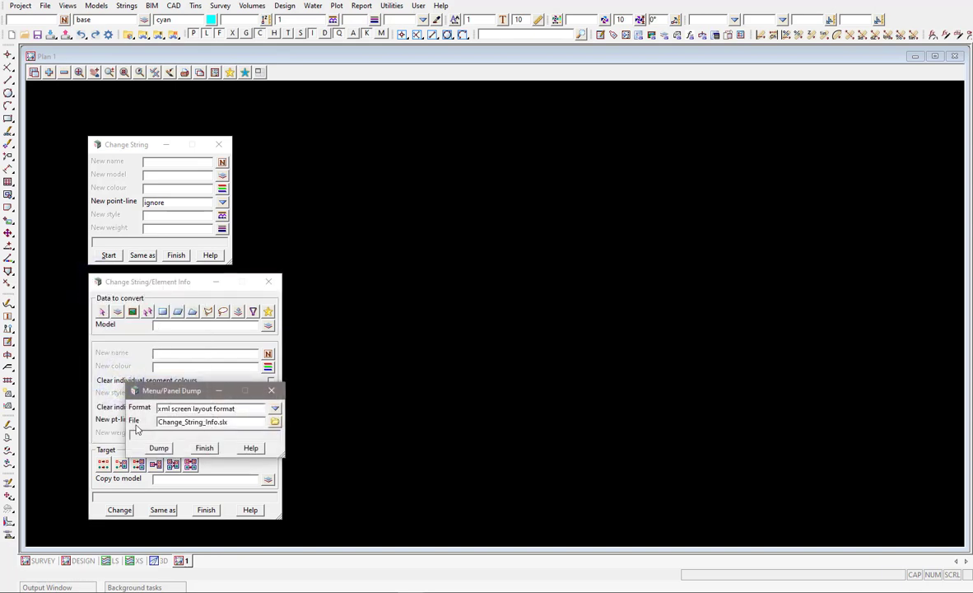
{"action": "double_click", "coordinate": [212, 420]}
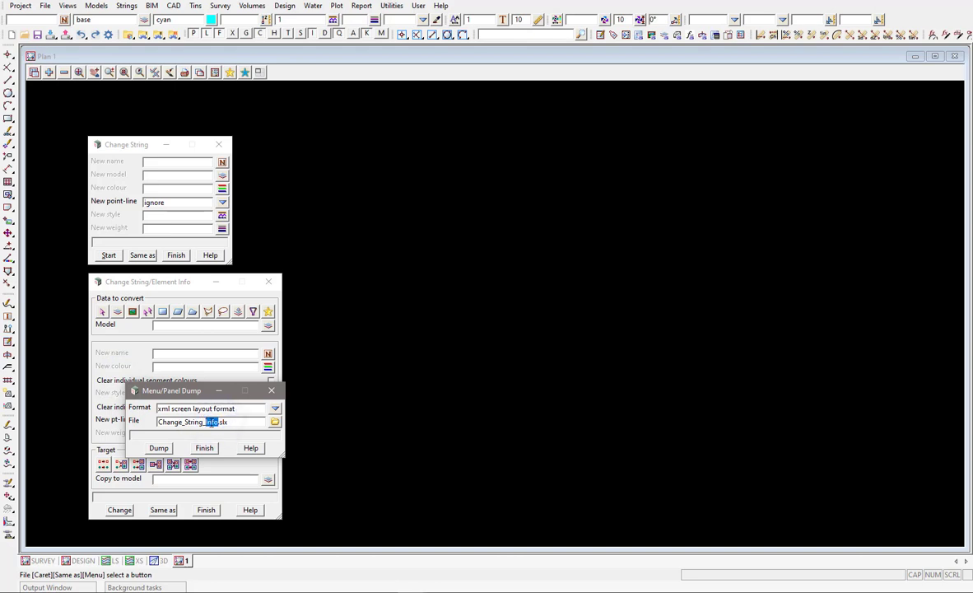
{"action": "left_click", "coordinate": [97, 144]}
{"action": "left_click", "coordinate": [116, 247]}
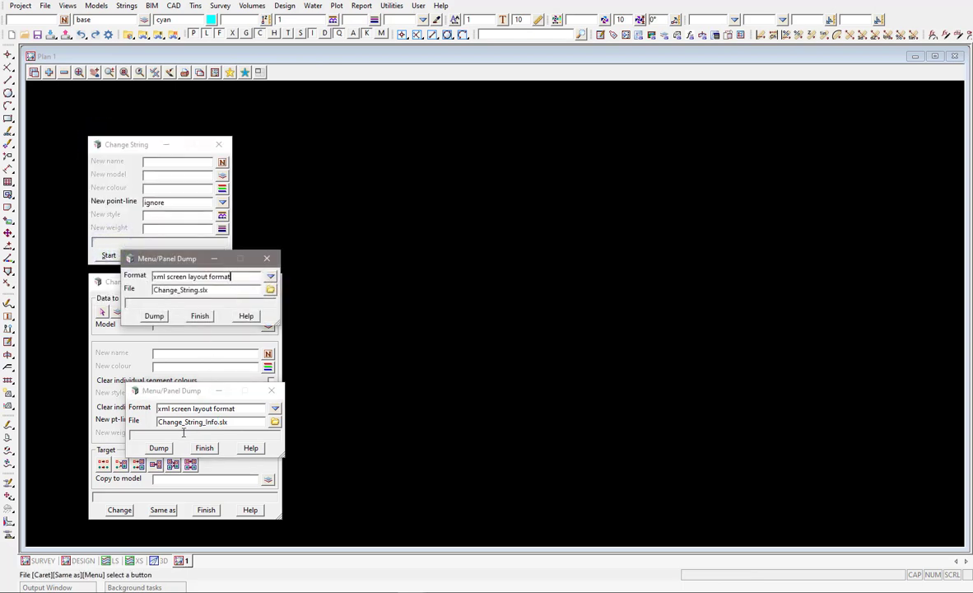
{"action": "left_click", "coordinate": [207, 449]}
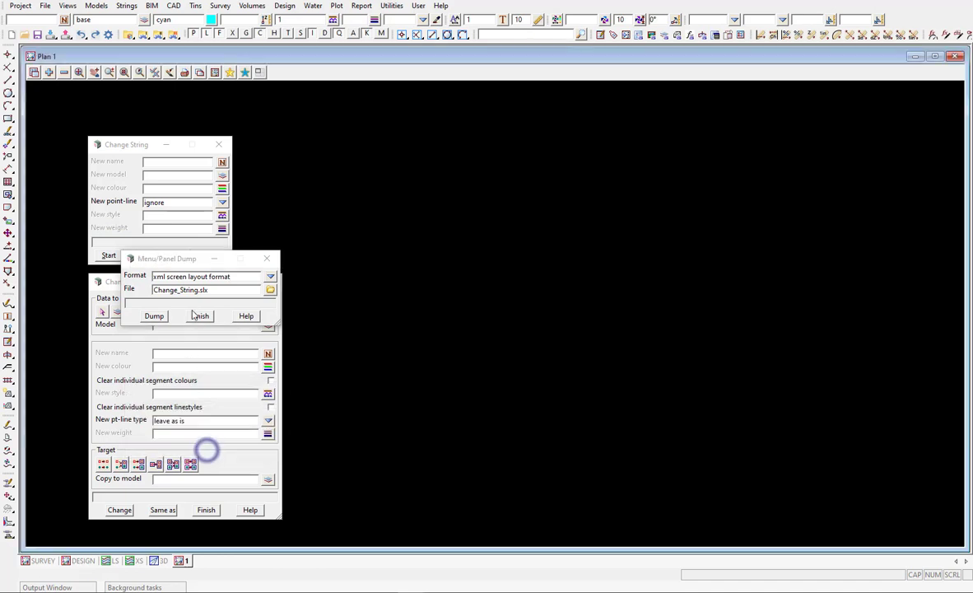
{"action": "left_click", "coordinate": [197, 318]}
{"action": "left_click", "coordinate": [206, 509]}
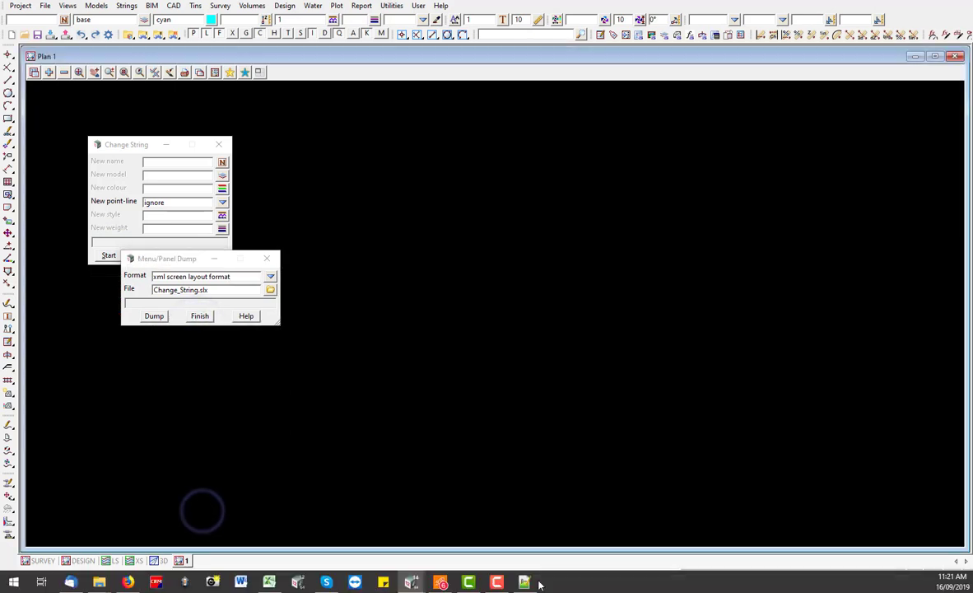
{"action": "left_click", "coordinate": [536, 582]}
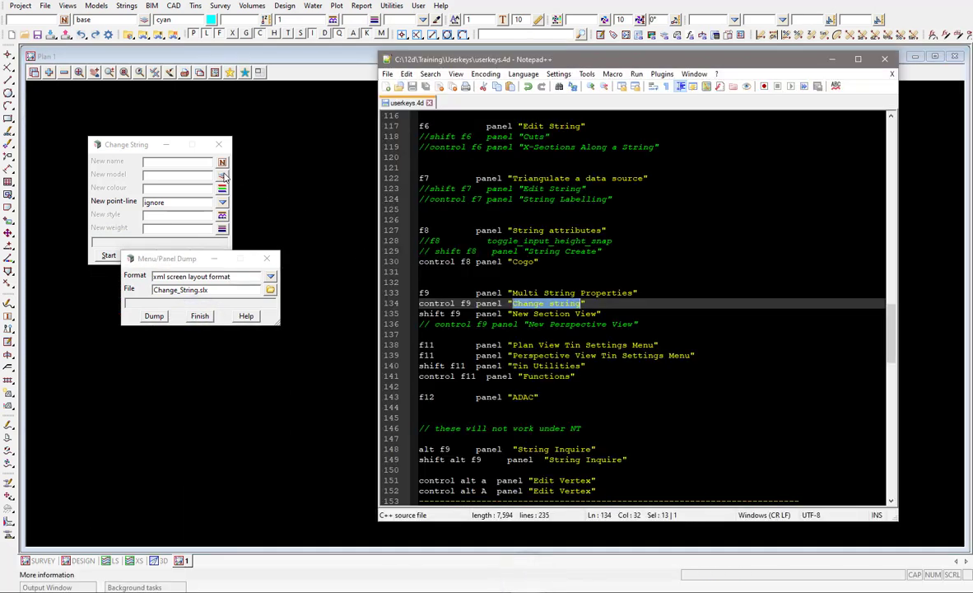
Replace 'New Section View' on line 135 with "Change string info" and save userkeys.4d.
{"action": "left_click", "coordinate": [492, 303]}
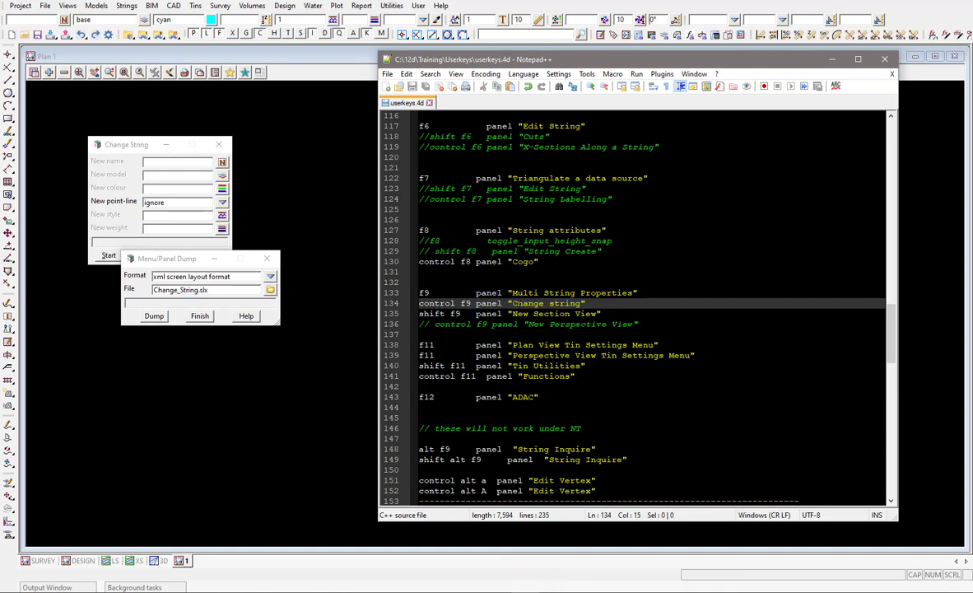
{"action": "left_click_drag", "start_coordinate": [513, 303], "coordinate": [582, 304]}
{"action": "key", "text": "ctrl+c"}
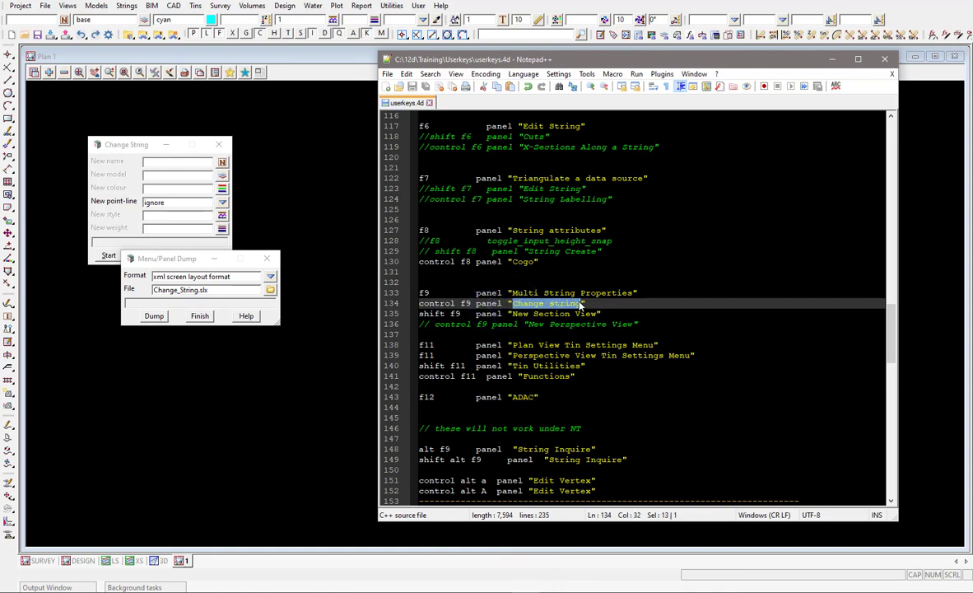
{"action": "left_click_drag", "start_coordinate": [513, 314], "coordinate": [598, 314]}
{"action": "key", "text": "ctrl+v"}
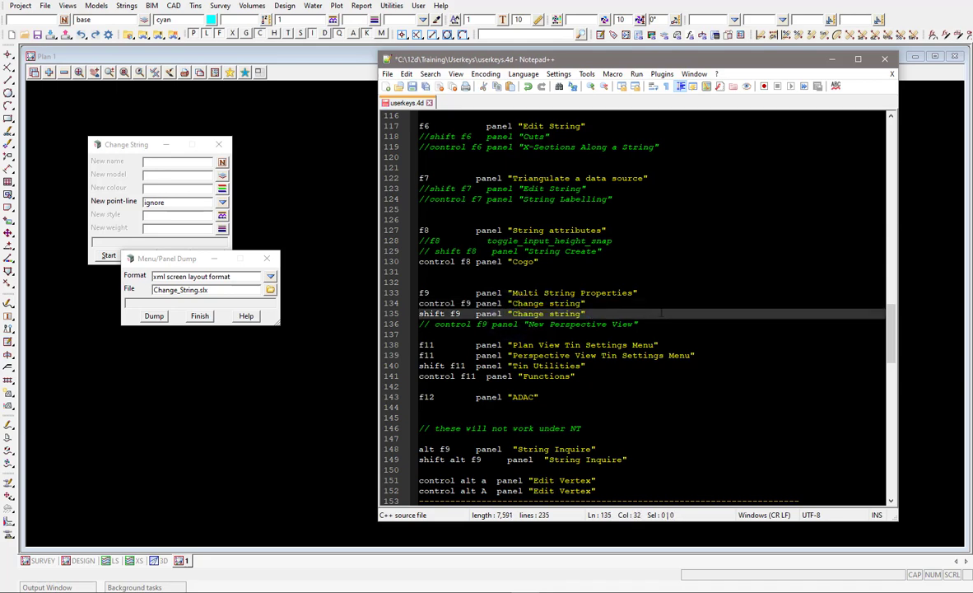
{"action": "type", "text": "info"}
{"action": "key", "text": "ctrl+s"}
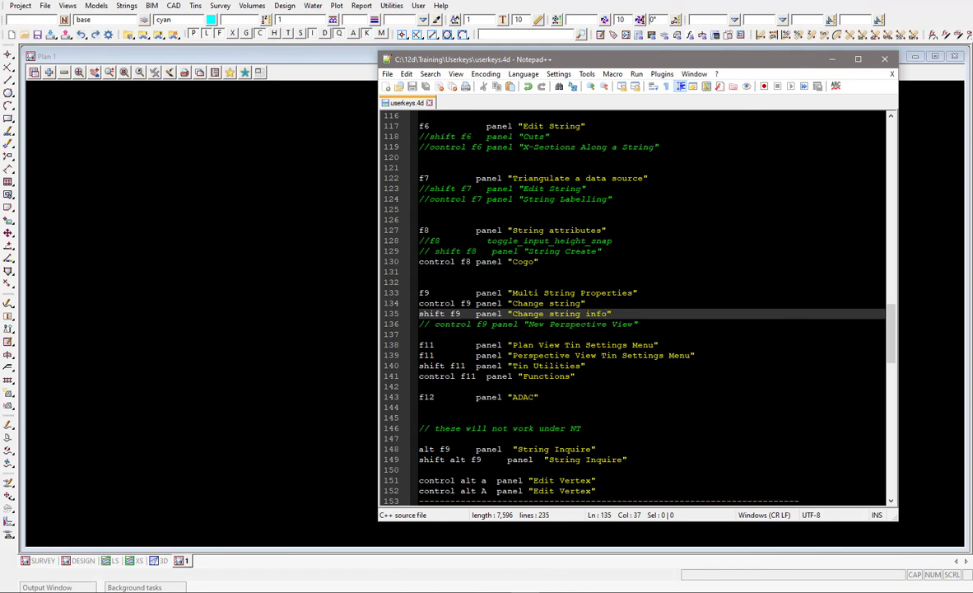
Check in 12d Model that Ctrl+F9 and Shift+F9 open Change String and Change String/Element Info.
{"action": "left_click", "coordinate": [126, 149]}
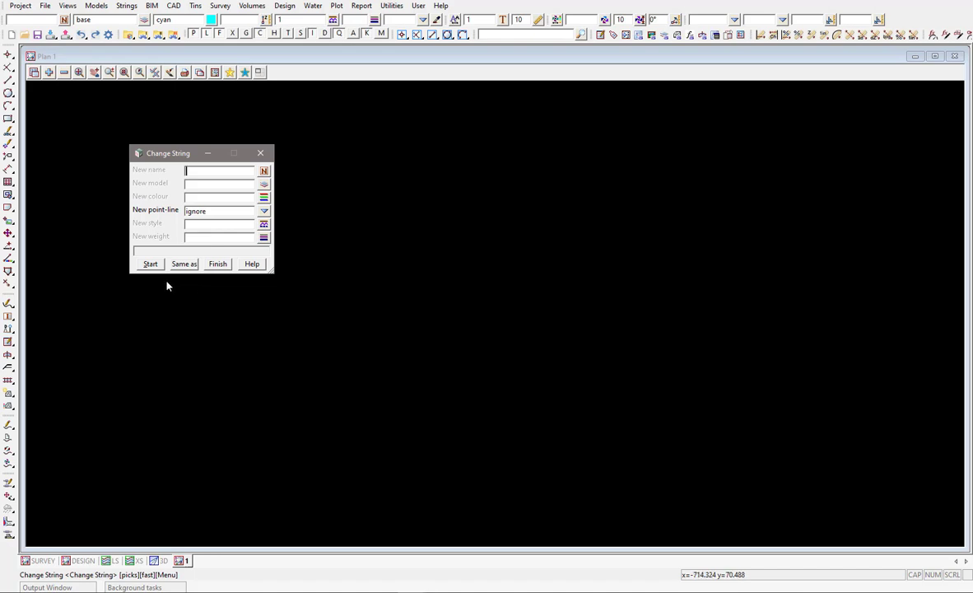
{"action": "left_click_drag", "start_coordinate": [192, 298], "coordinate": [174, 295]}
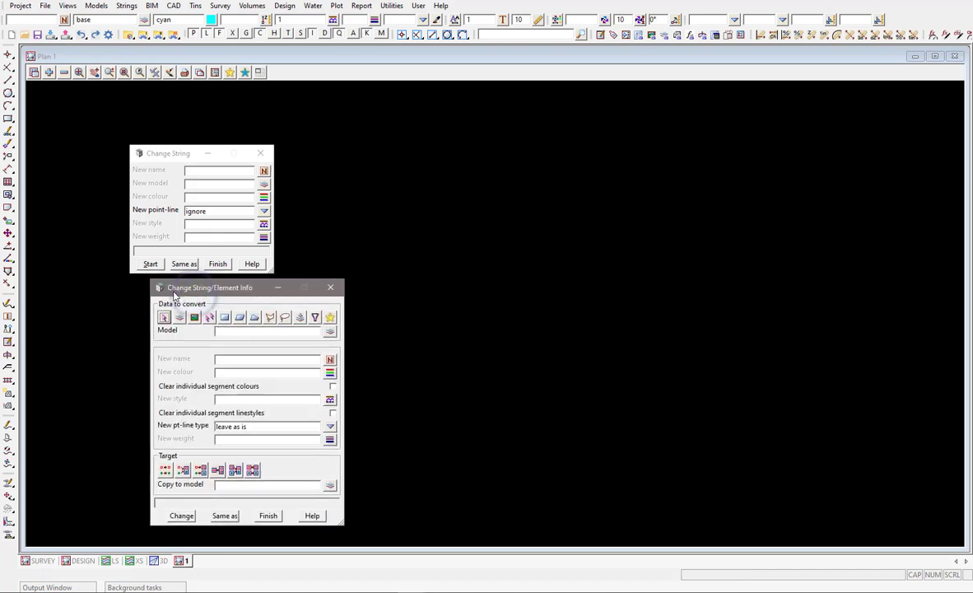
{"action": "left_click", "coordinate": [522, 583]}
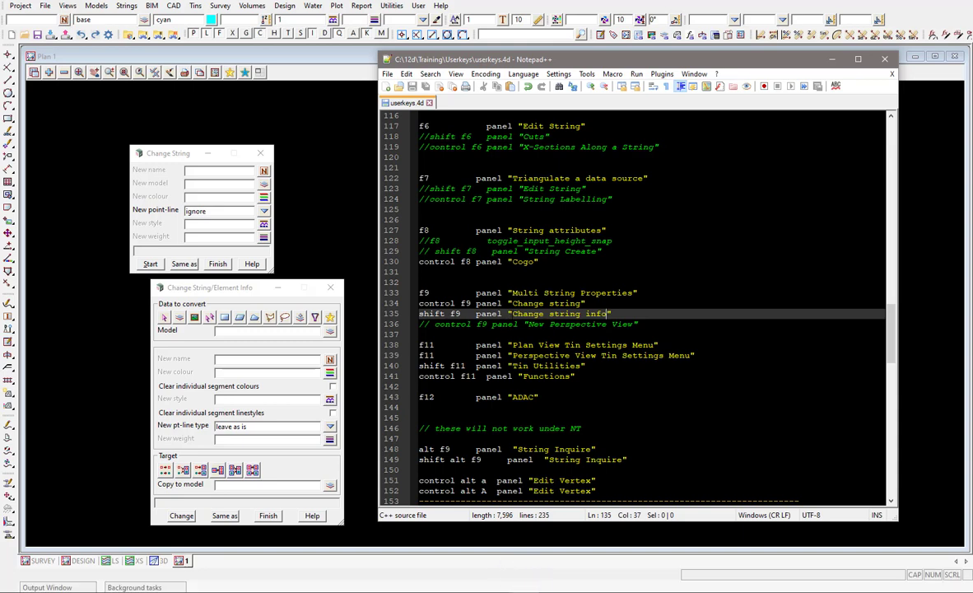
{"action": "left_click_drag", "start_coordinate": [513, 314], "coordinate": [608, 314]}
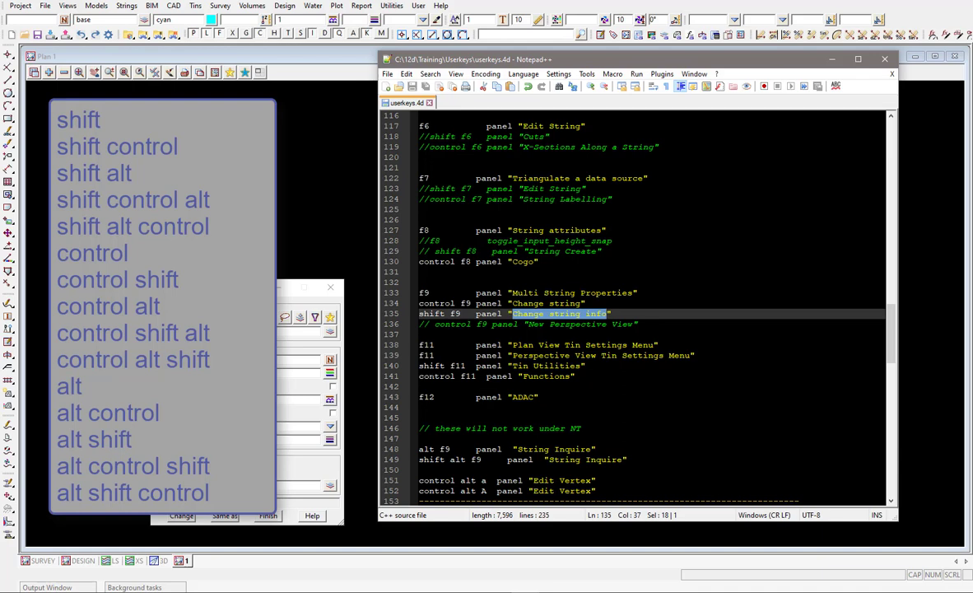
{"action": "scroll", "coordinate": [634, 309], "scroll_direction": "down", "scroll_amount": 3}
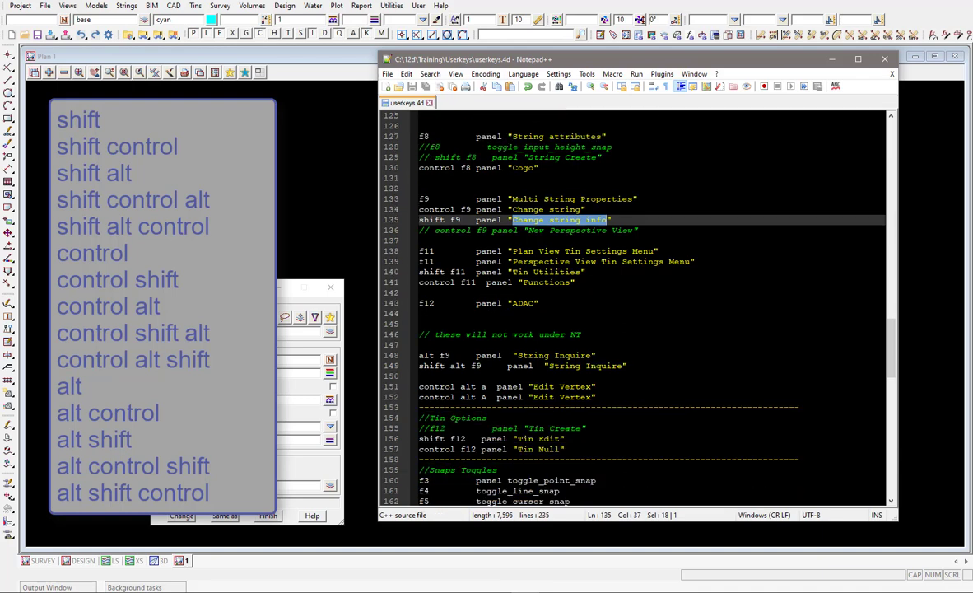